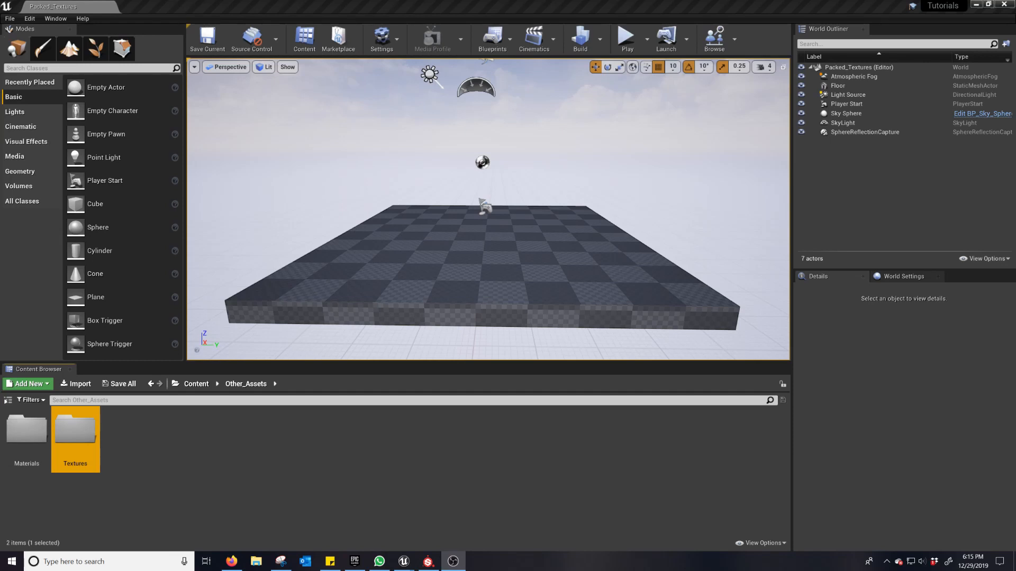
Step: Switch to Substance Painter and examine the textured altar model up close and from several angles
mouse_move(429, 564)
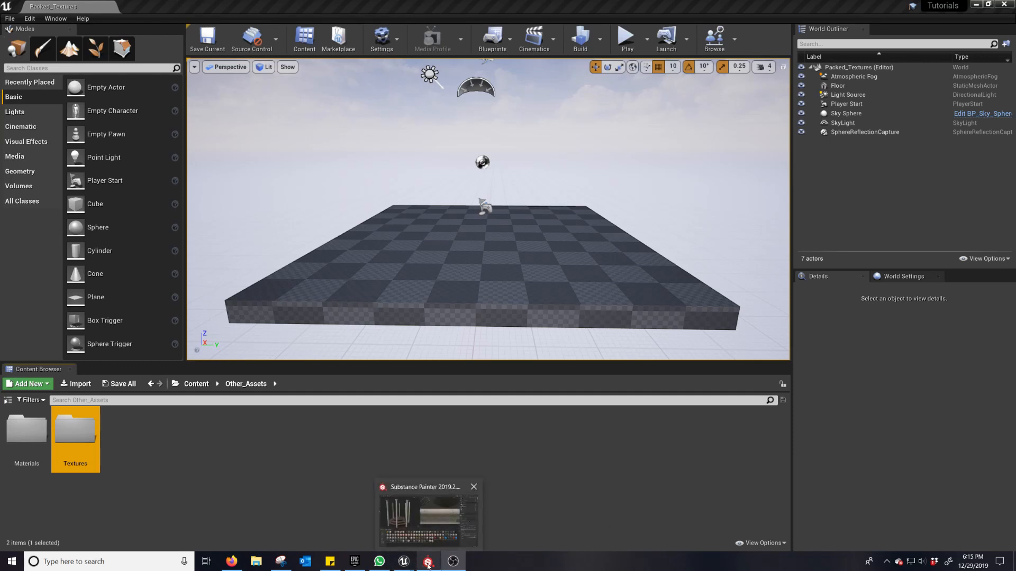
click(429, 564)
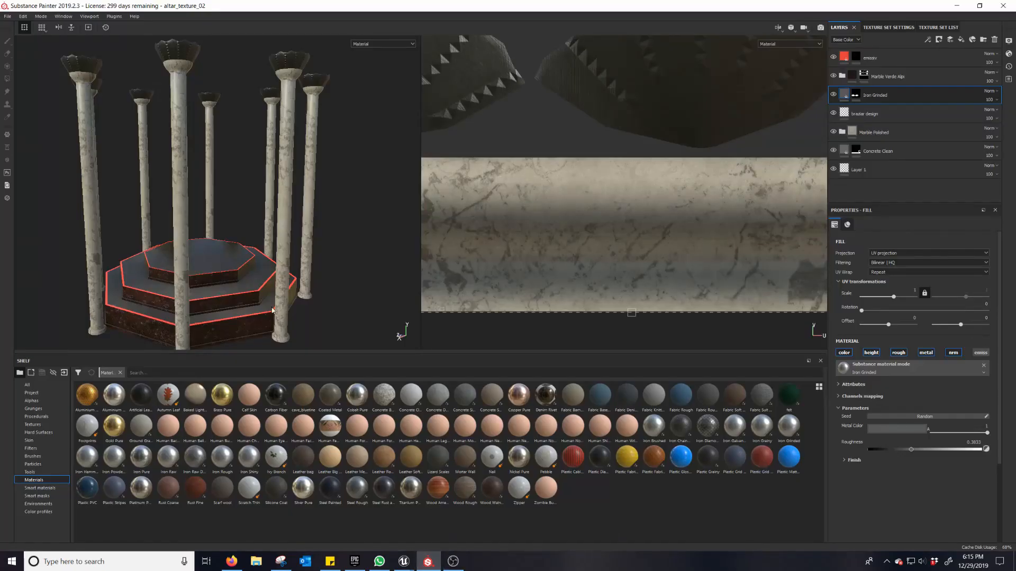
scroll(248, 260, up, 3)
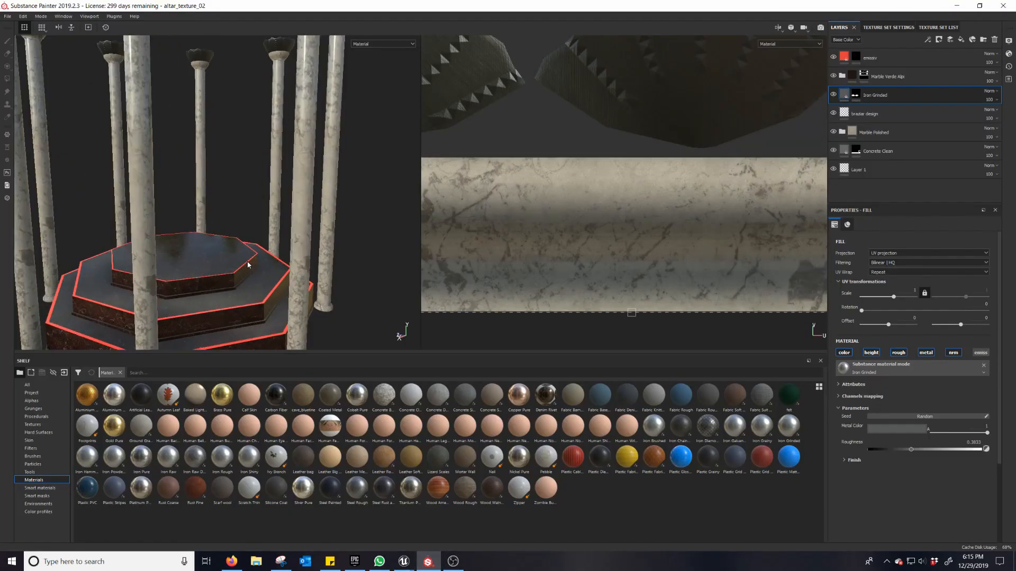
scroll(248, 263, down, 5)
scroll(247, 264, down, 2)
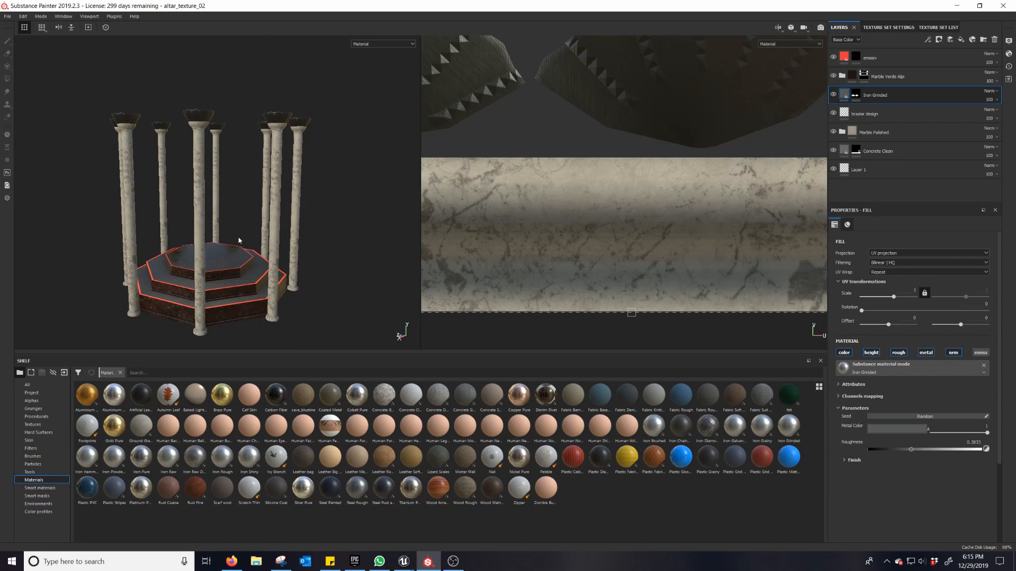
alt+drag(238, 240, 312, 236)
alt+right_drag(220, 242, 245, 229)
alt+middle_drag(245, 230, 220, 210)
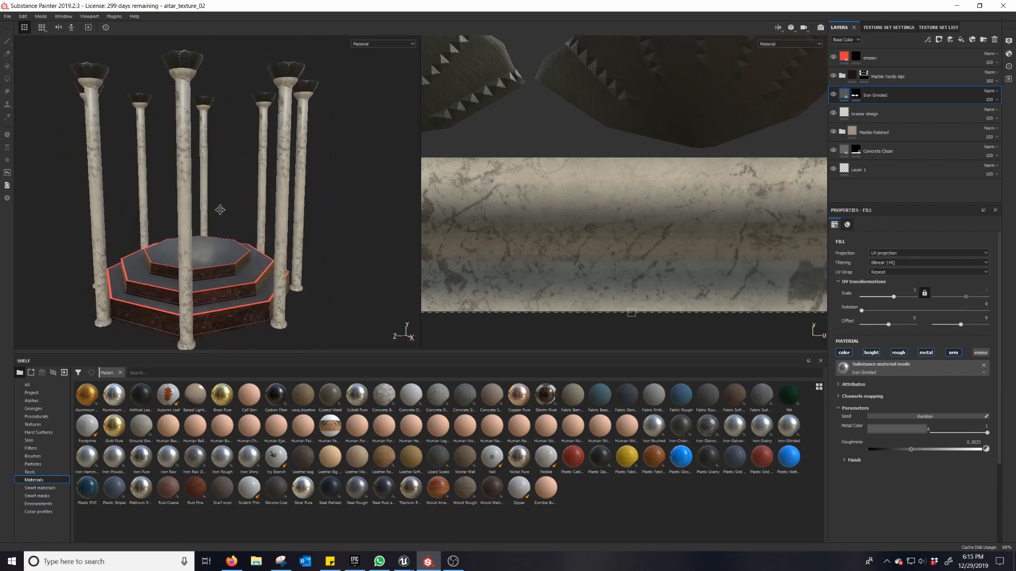
key(f)
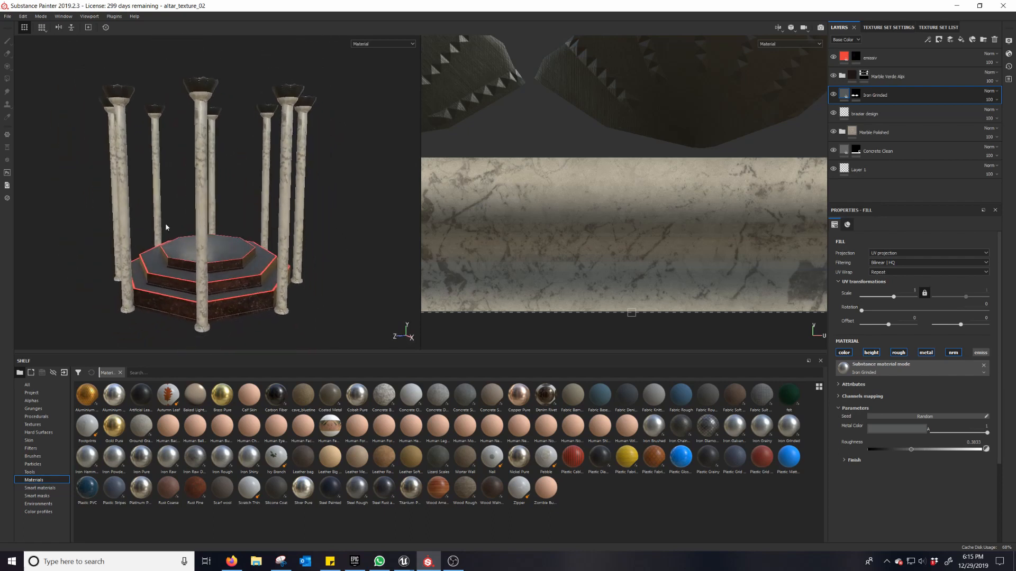
Step: Start a texture export and set its output folder to Altar Texture on the Desktop
click(7, 16)
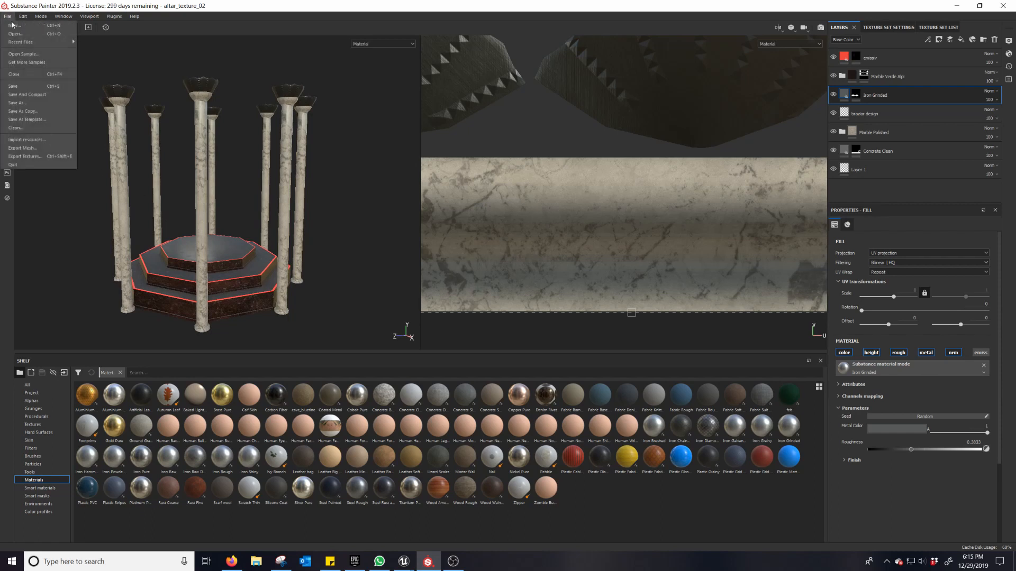
click(57, 157)
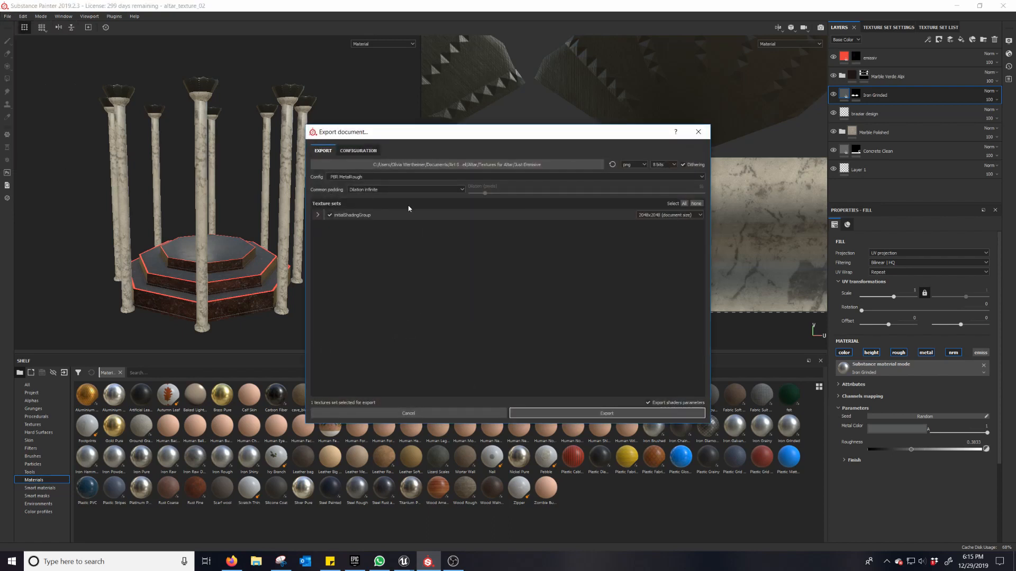
click(469, 164)
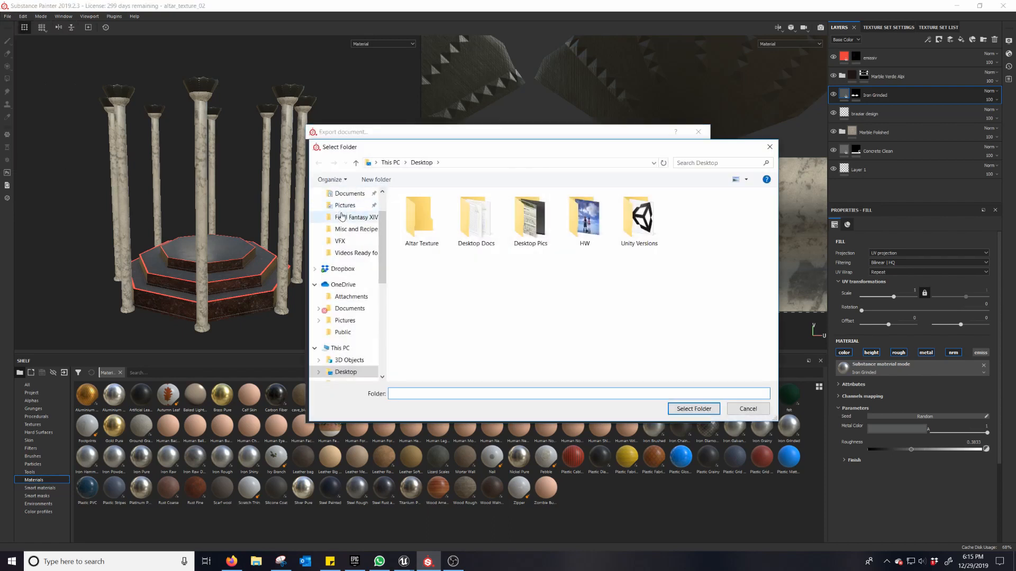
click(422, 220)
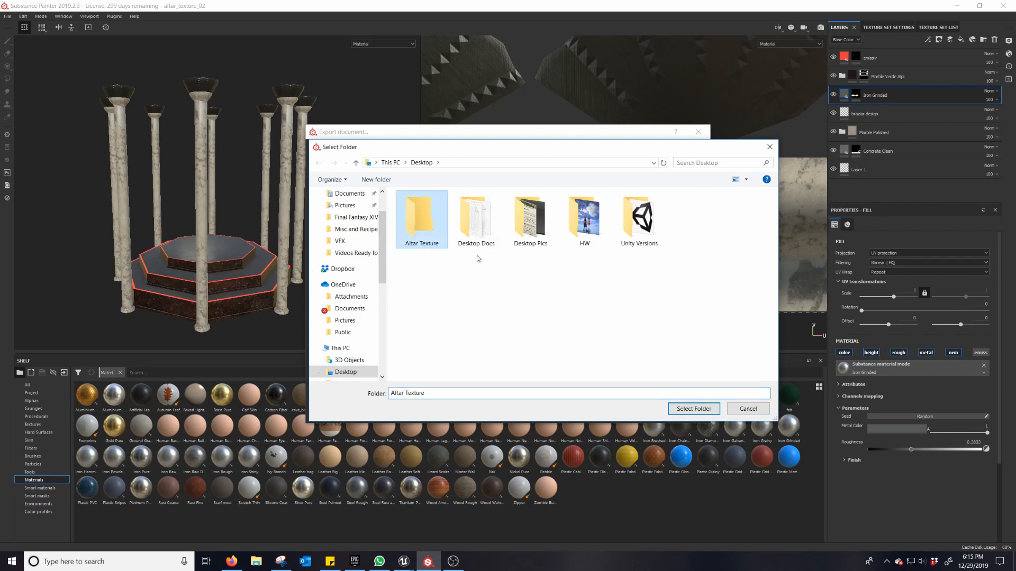
click(694, 409)
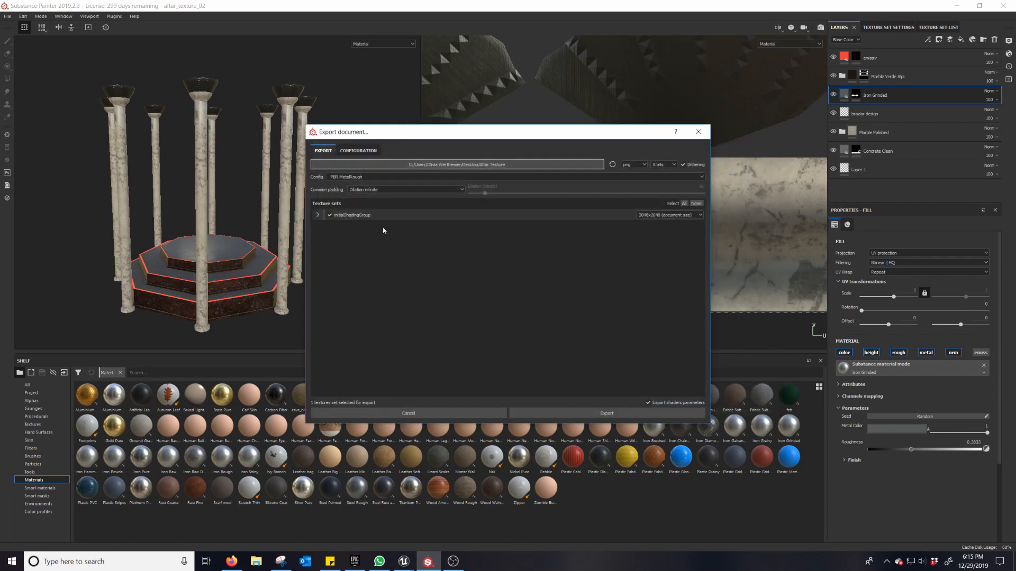
Step: Set the export configuration to Unreal Engine 4 (Packed)
click(359, 179)
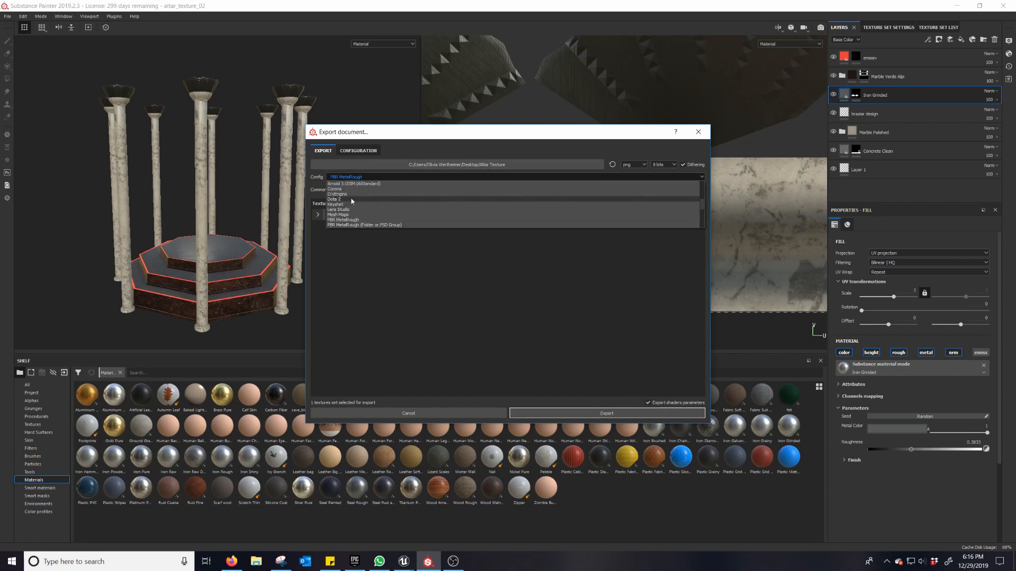
scroll(352, 201, down, 1)
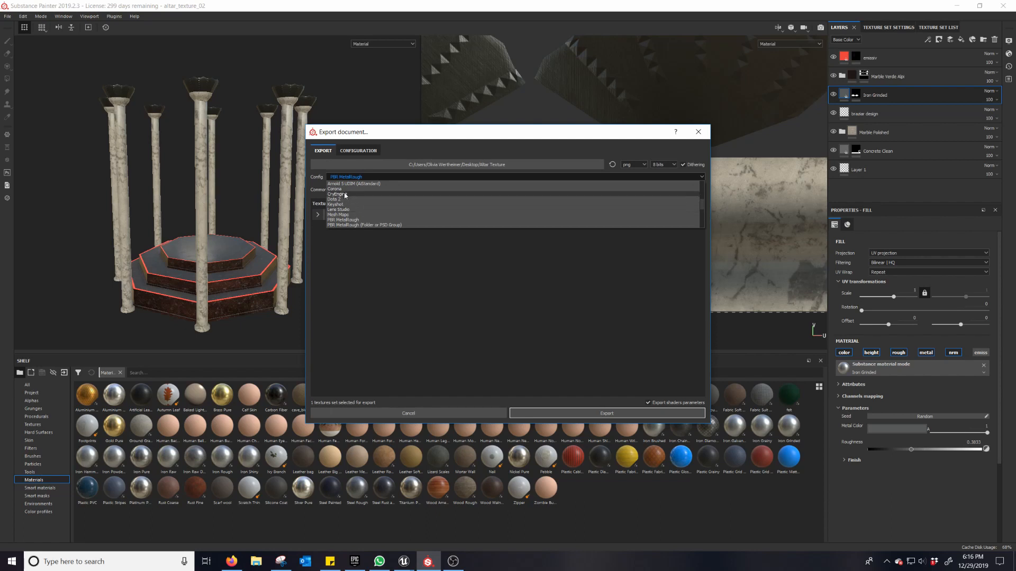
scroll(345, 190, down, 7)
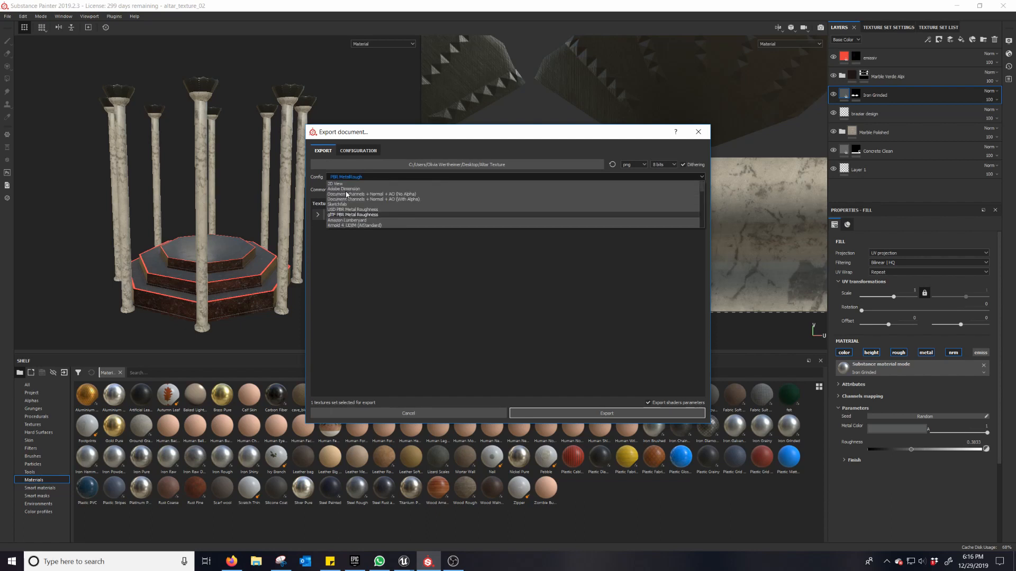
scroll(347, 198, up, 10)
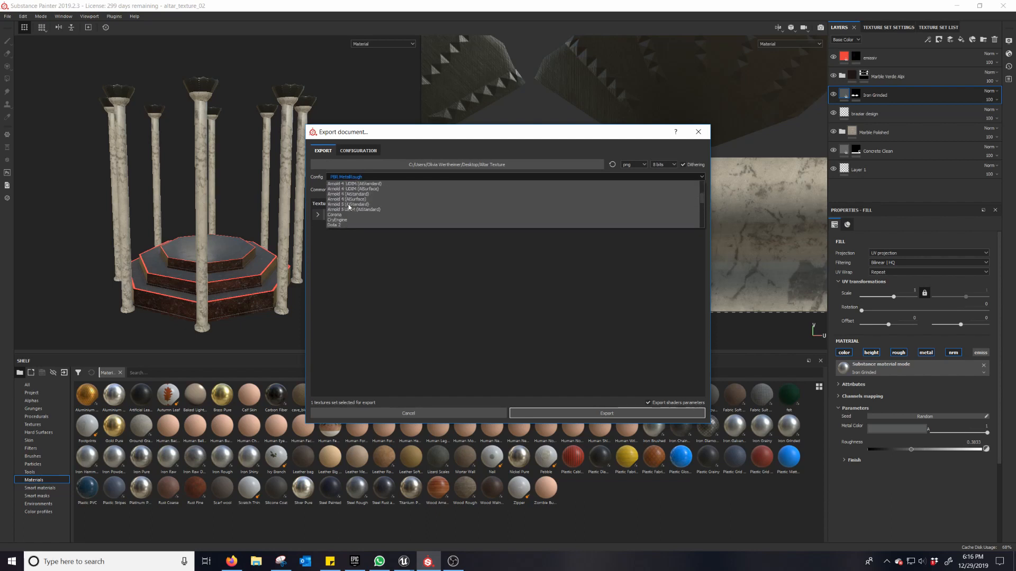
scroll(348, 204, up, 3)
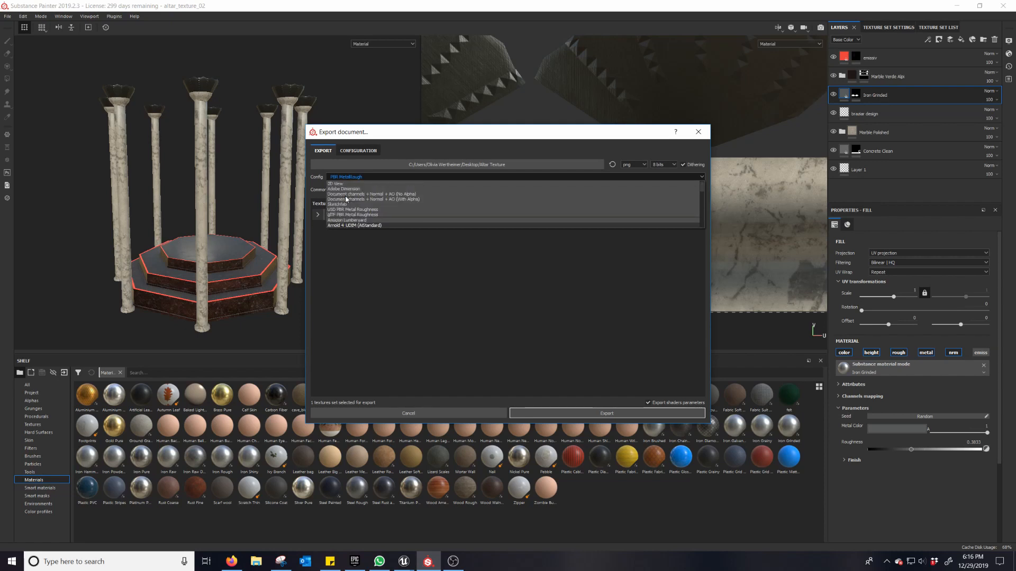
scroll(346, 199, down, 3)
scroll(349, 212, down, 8)
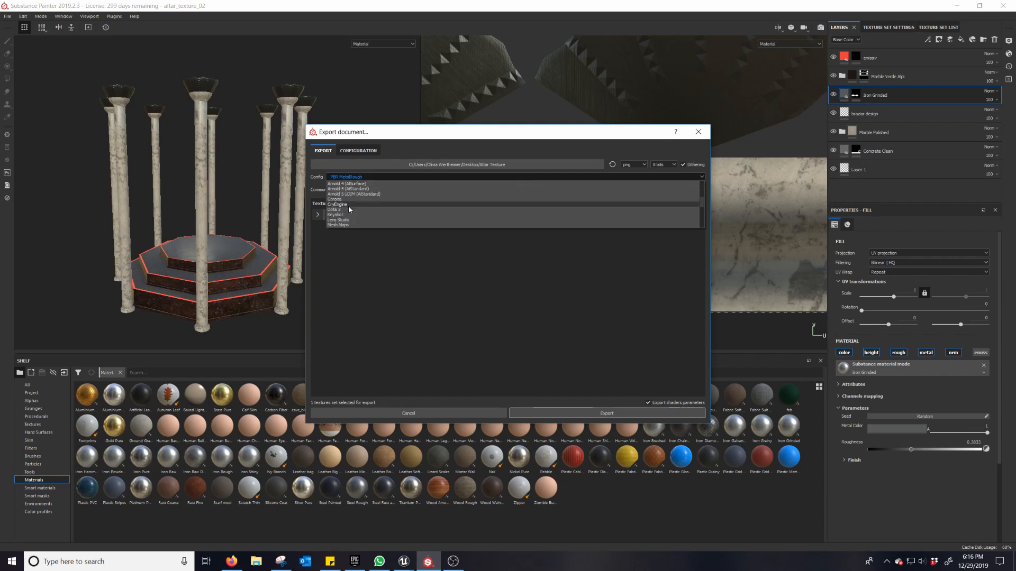
scroll(354, 207, down, 10)
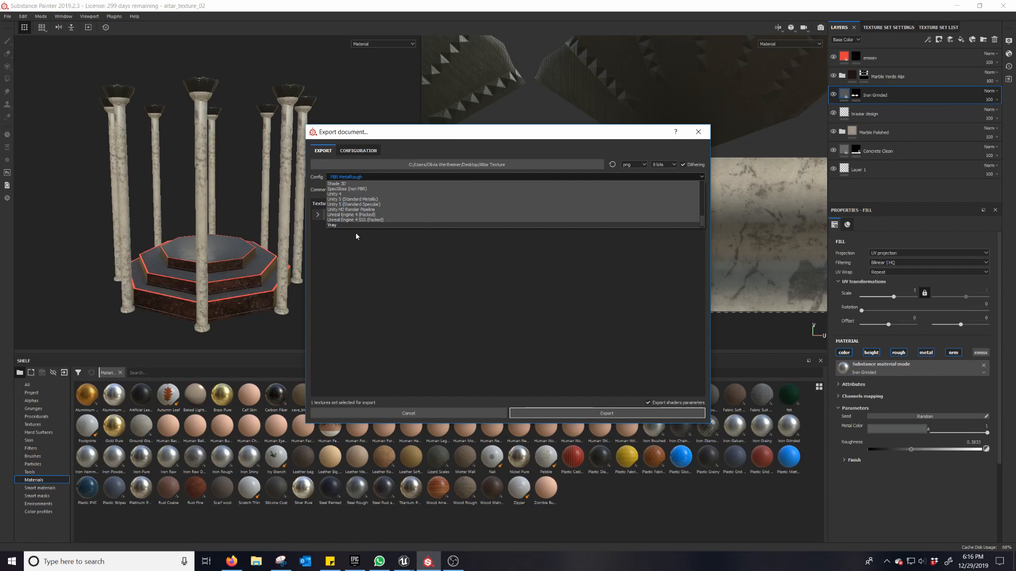
scroll(356, 227, down, 1)
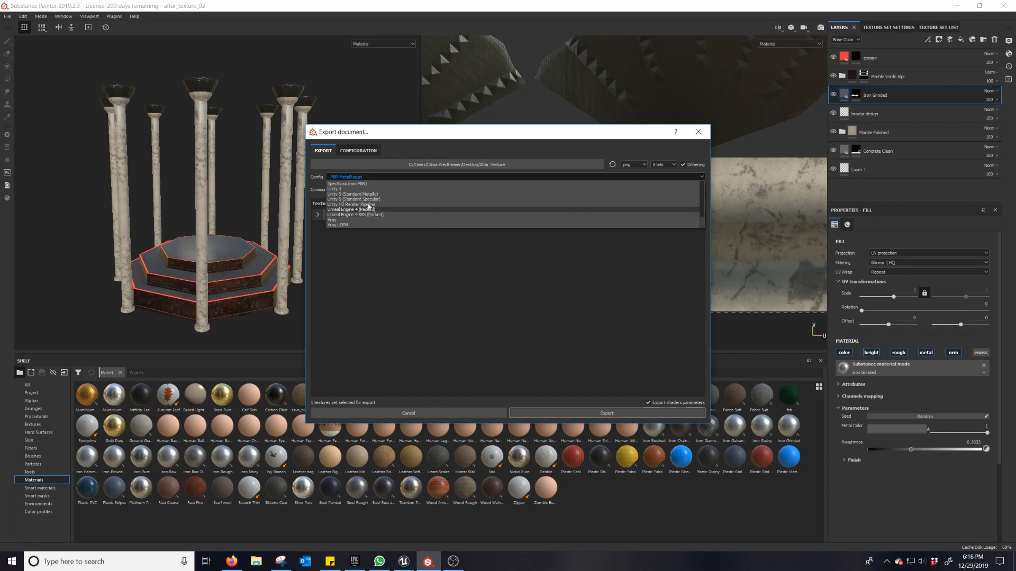
scroll(376, 206, up, 3)
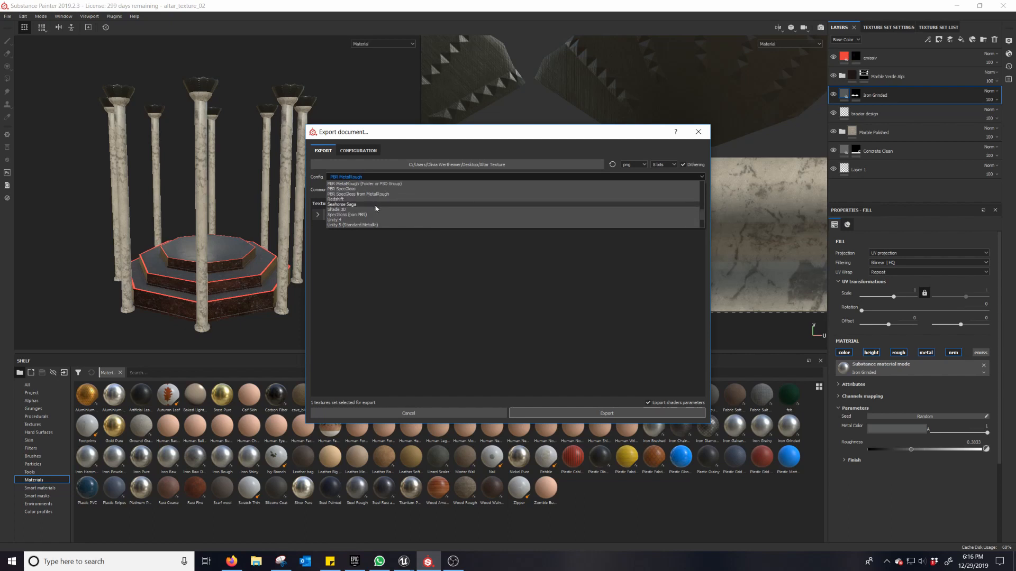
scroll(378, 208, down, 3)
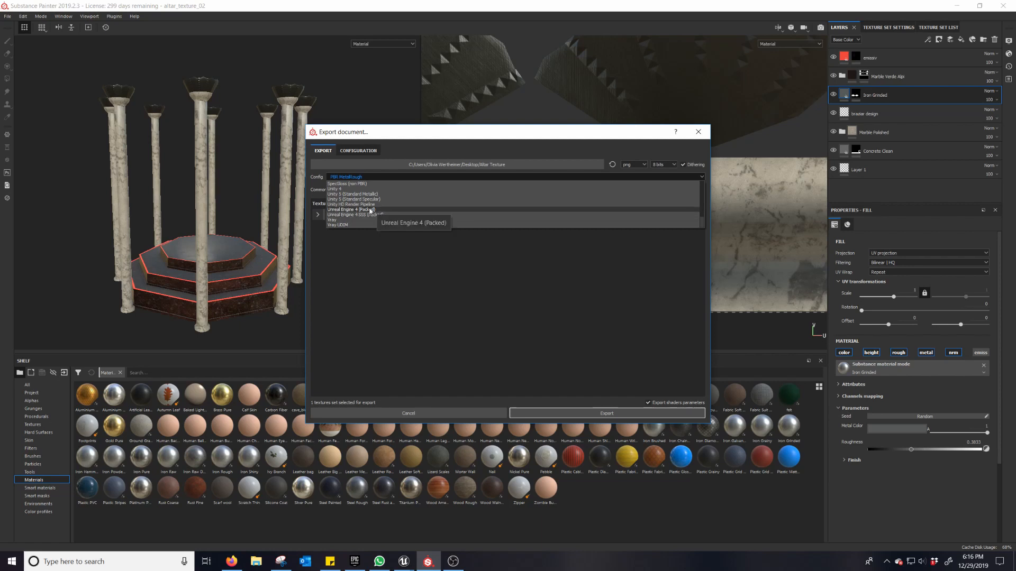
click(370, 210)
Step: Expand the initialShadingGroup texture set's map list, export the textures and open the output folder
click(317, 215)
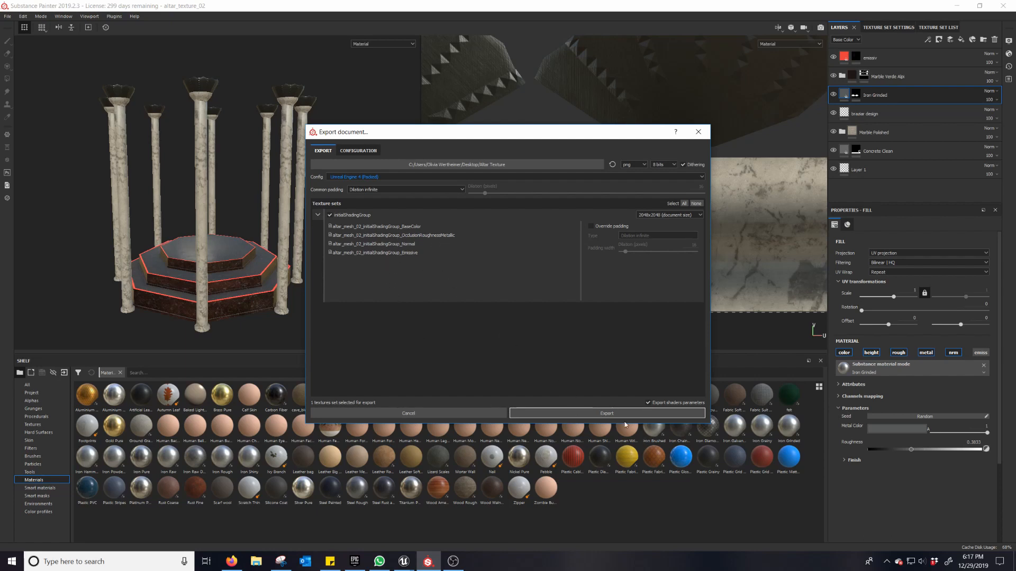
click(608, 418)
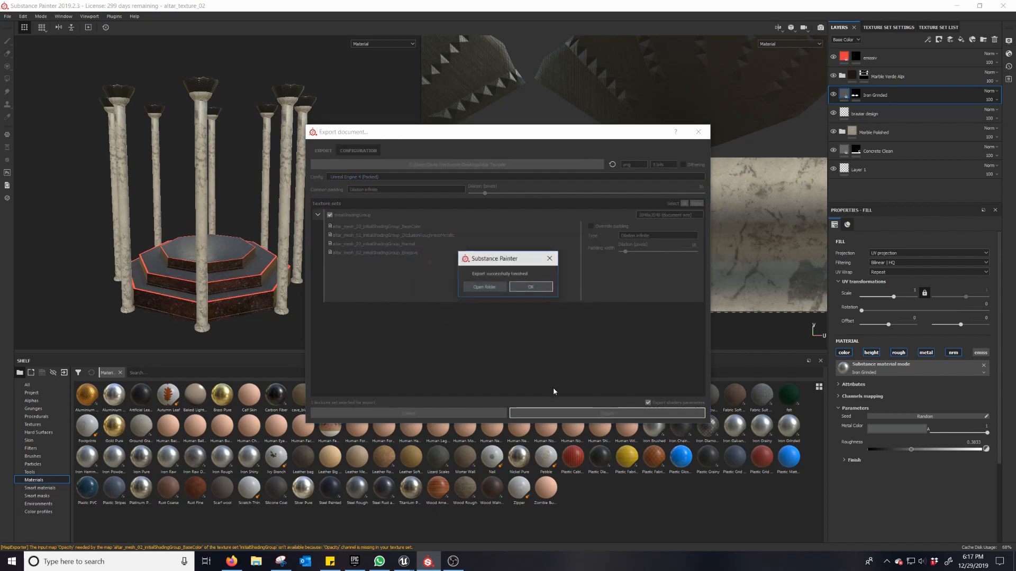
click(484, 287)
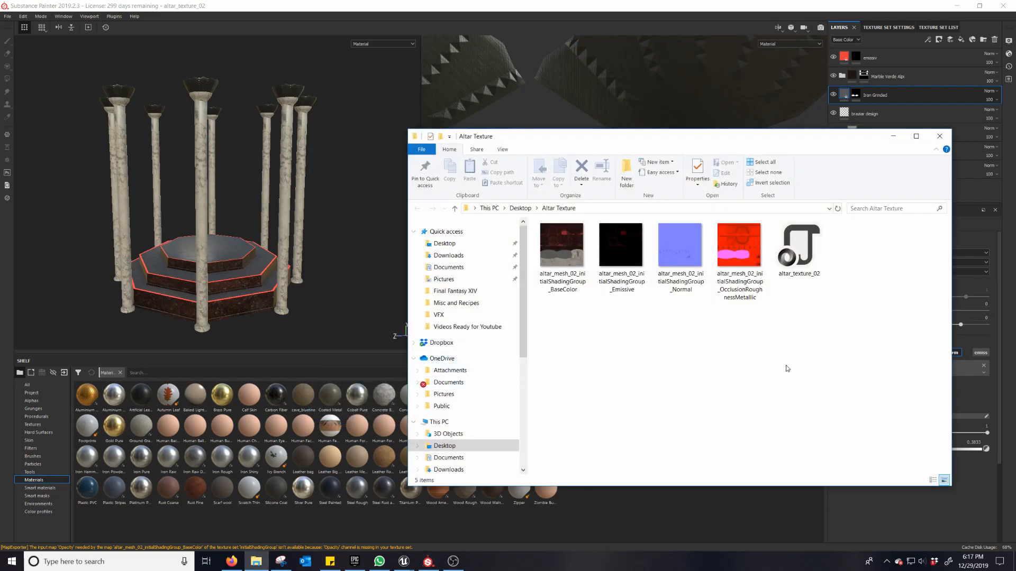
Step: View the exported OcclusionRoughnessMetallic texture in the image viewer, then close it
click(720, 276)
double_click(720, 276)
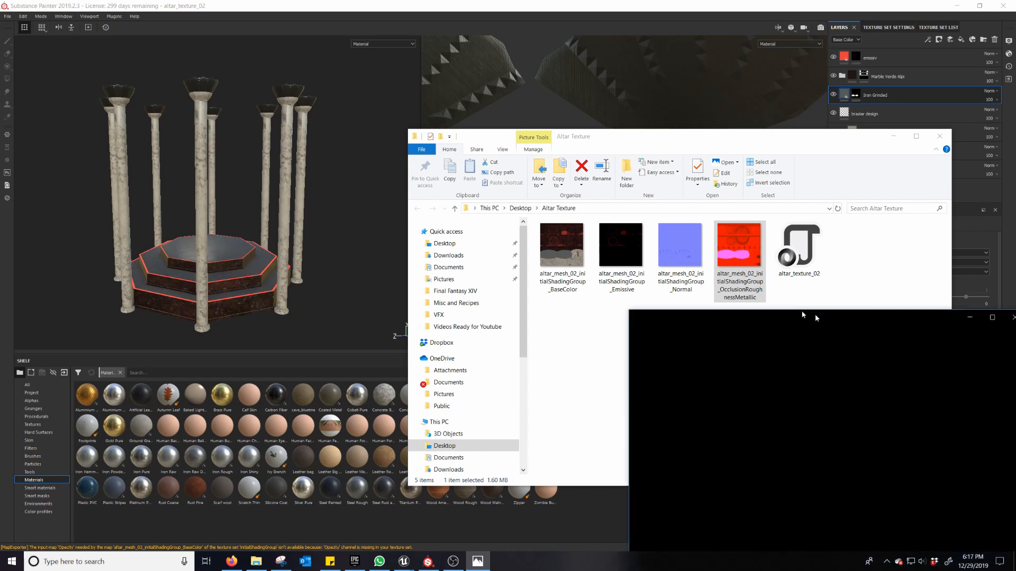
drag(812, 315, 302, 125)
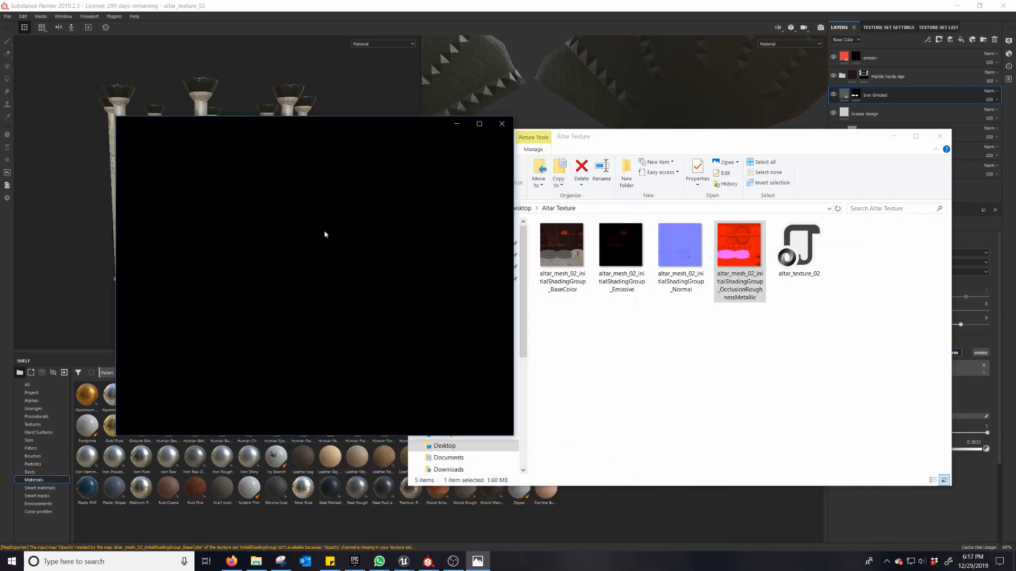
drag(387, 129, 418, 162)
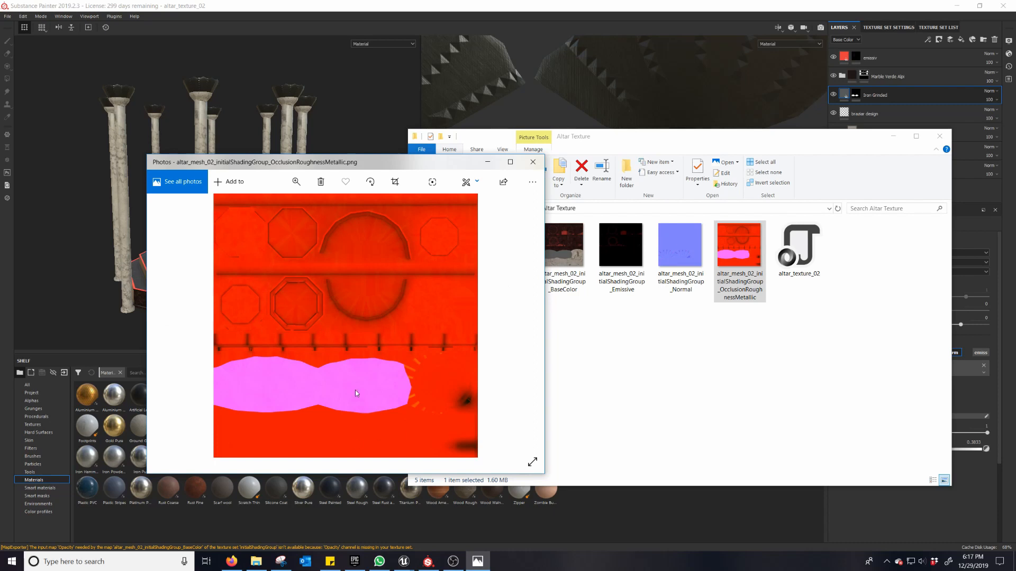
key(Left)
key(Right)
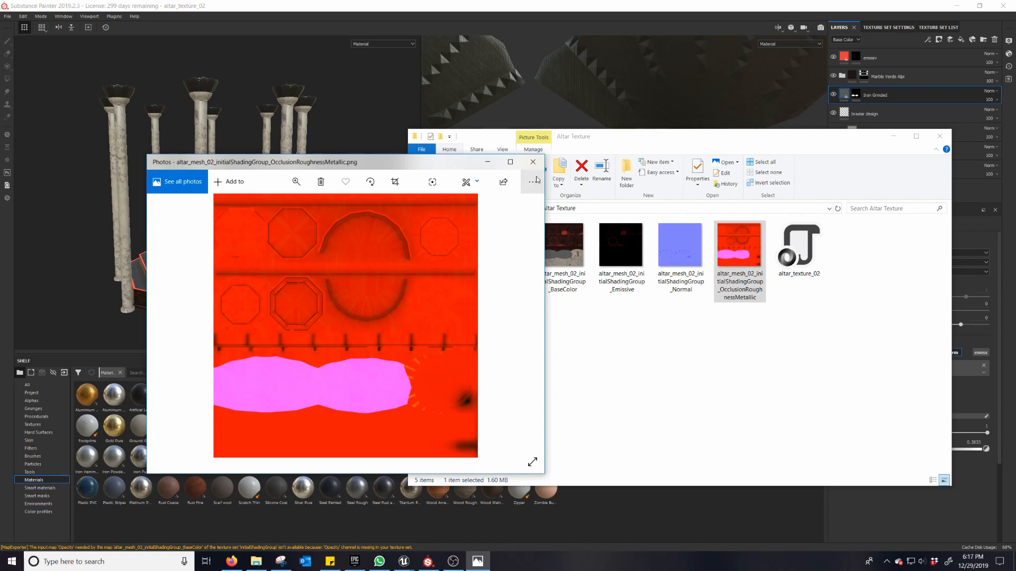
click(532, 162)
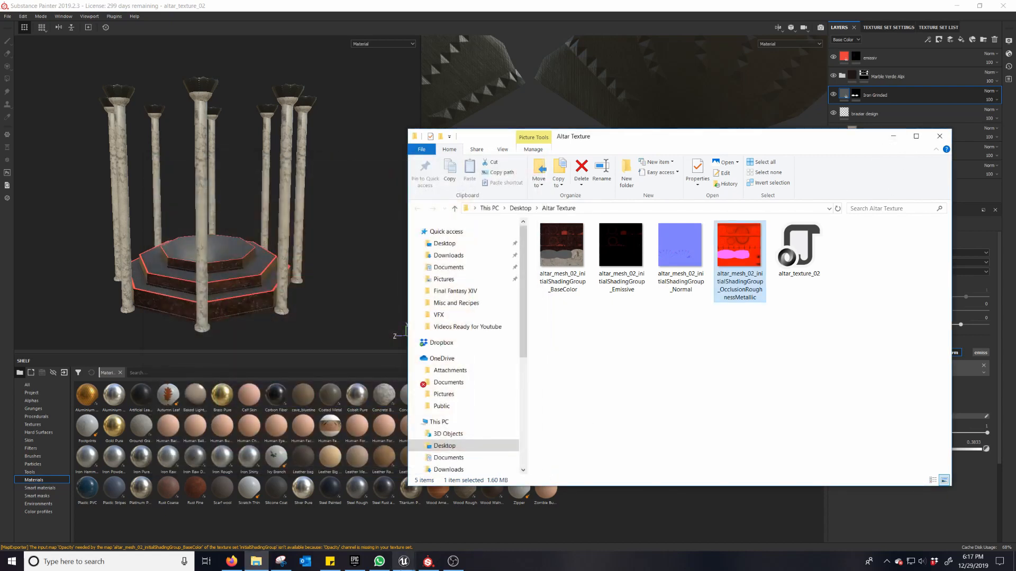
Step: Switch to the Unreal Editor's Packed_Textures level and open the Textures folder inside Other_Assets
mouse_move(403, 562)
click(344, 529)
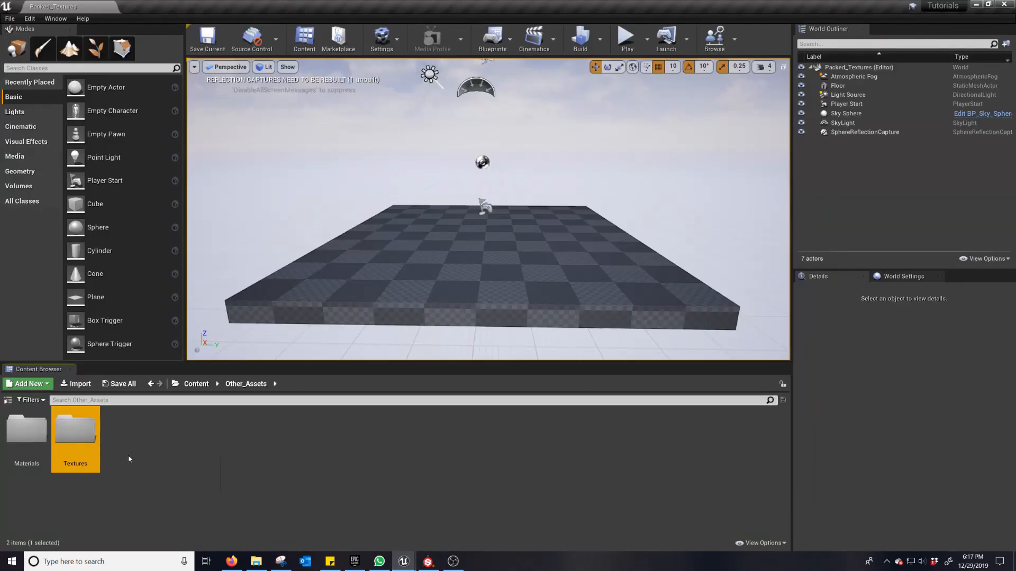
double_click(73, 448)
click(255, 562)
click(256, 563)
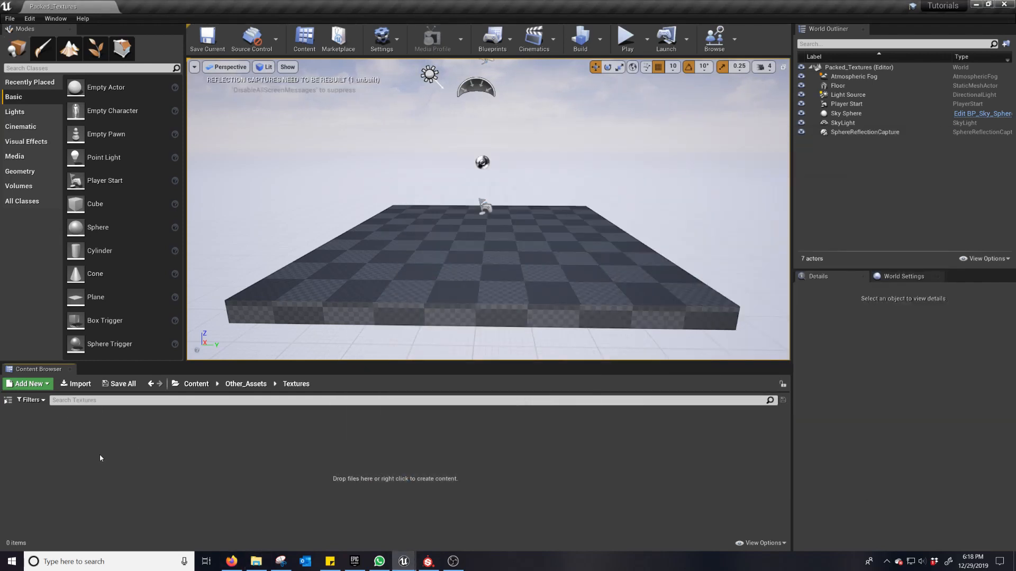
click(74, 385)
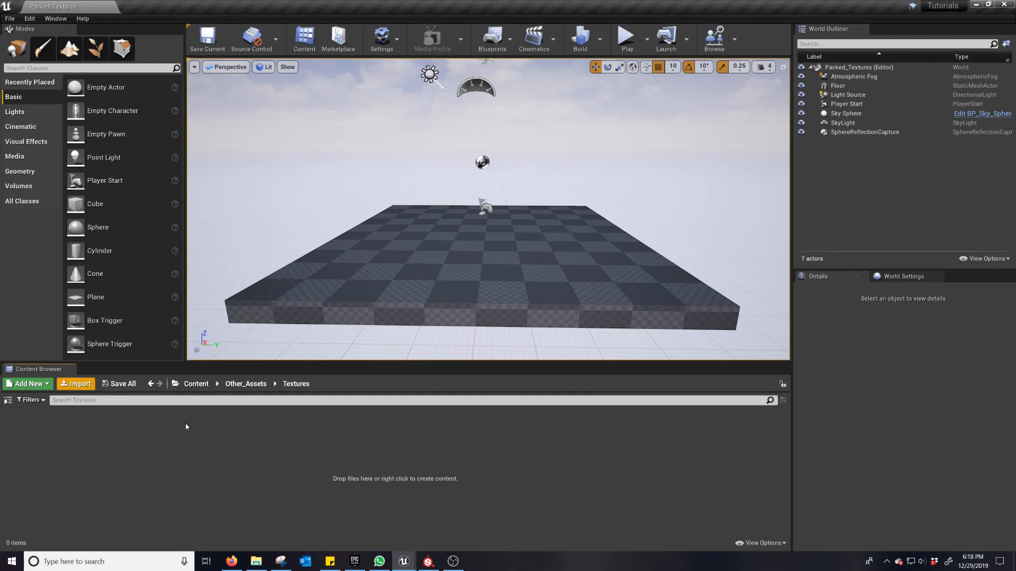
click(446, 273)
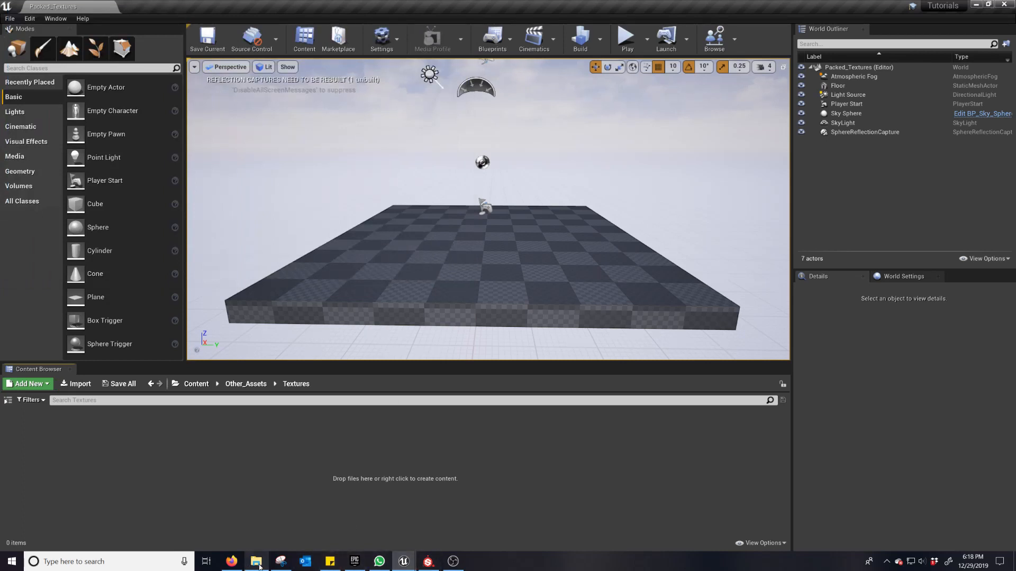
Step: Import the BaseColor, Emissive, Normal and OcclusionRoughnessMetallic files from Altar Texture into the Textures folder, and minimize the file window
click(257, 564)
drag(558, 339, 761, 253)
drag(680, 244, 216, 465)
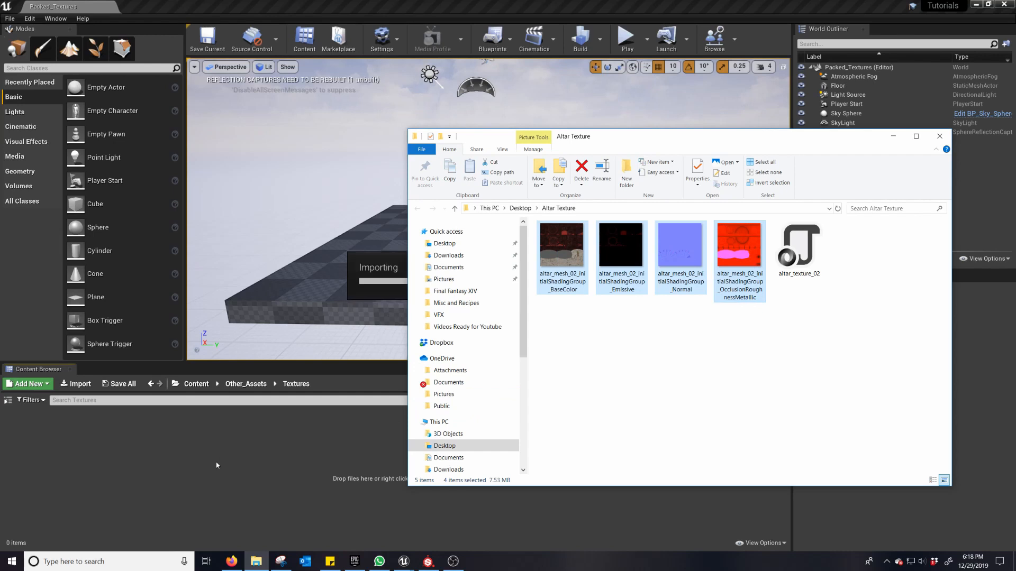
click(900, 142)
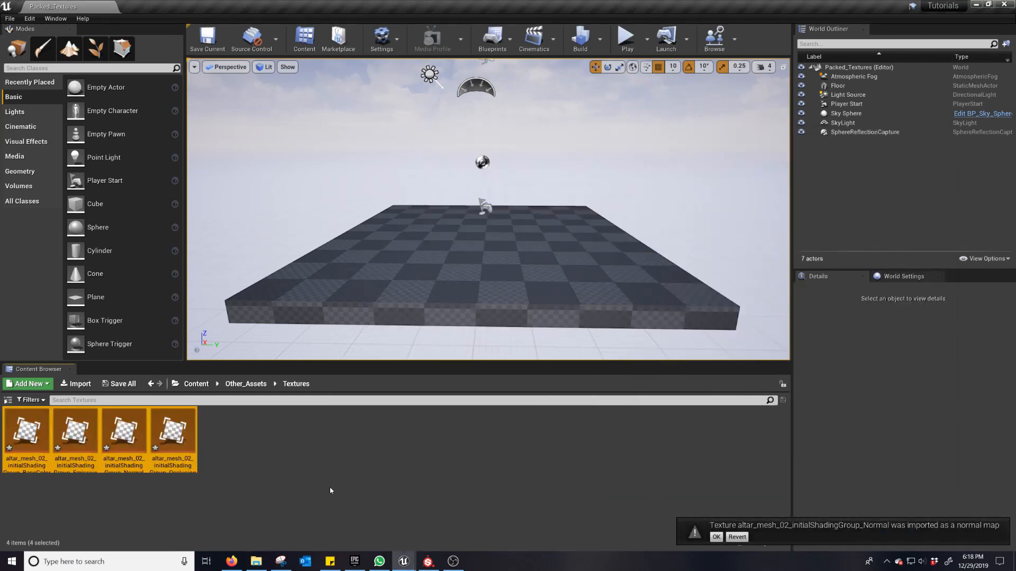
Step: Accept the normal map import, turn off sRGB on the OcclusionRoughnessMetallic texture, save it and close the open asset editors
click(717, 537)
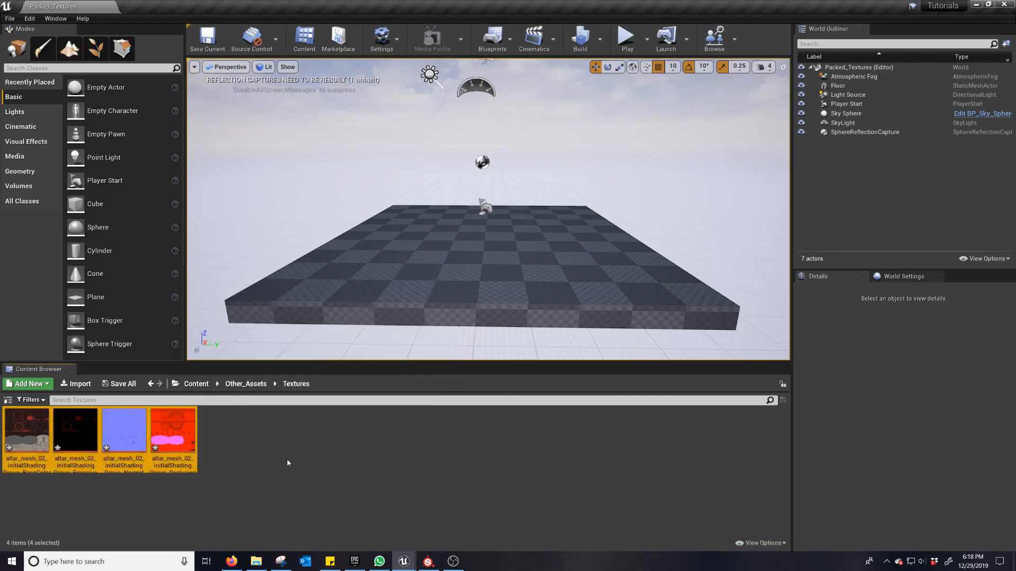
click(174, 449)
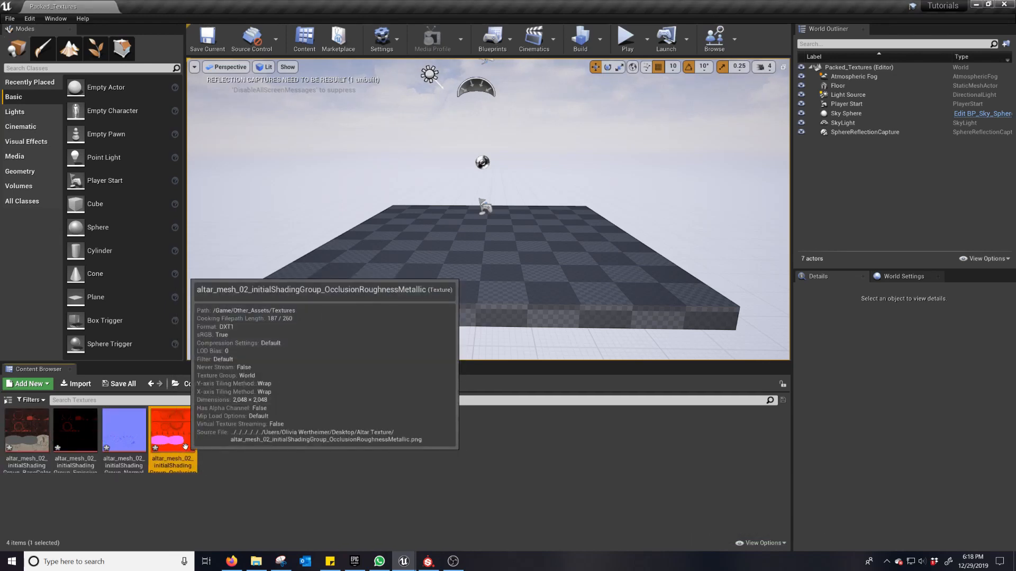
double_click(178, 445)
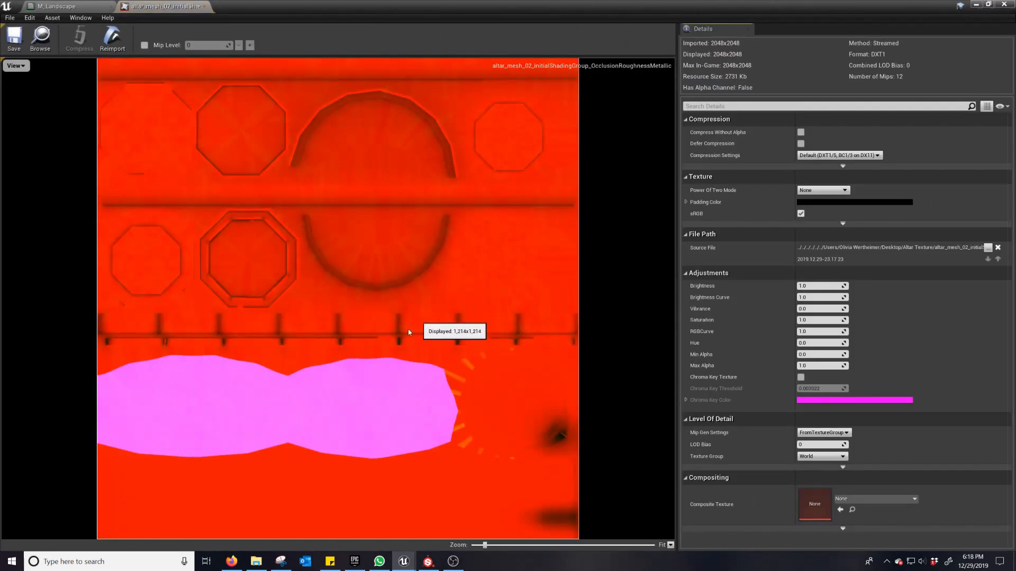
click(801, 214)
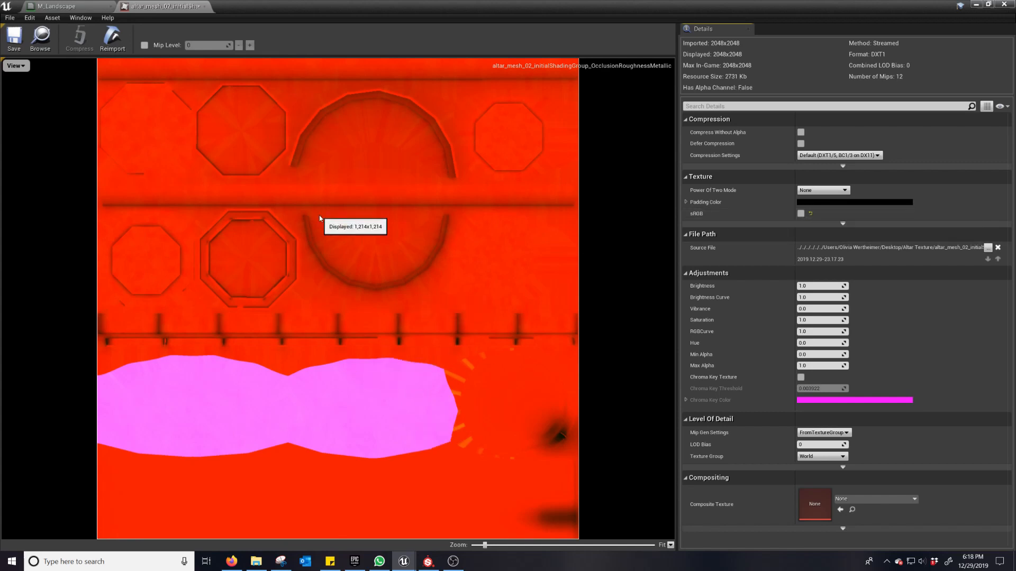
click(14, 37)
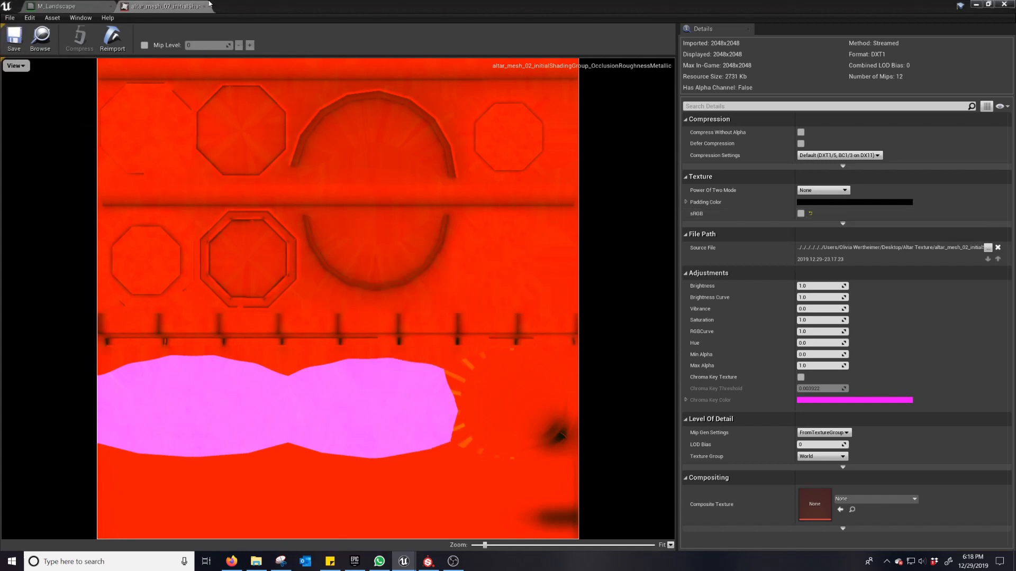
click(109, 7)
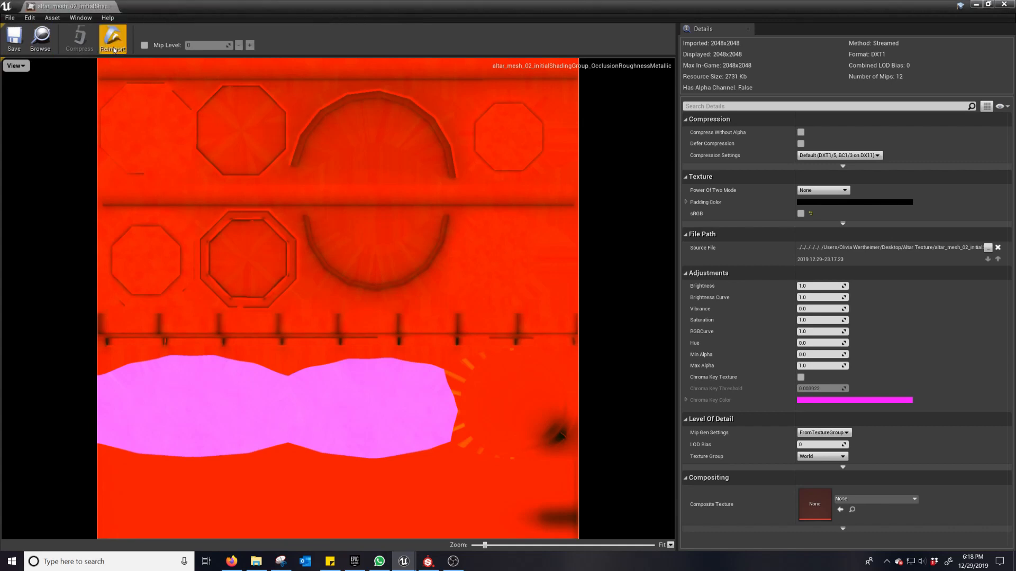
click(110, 6)
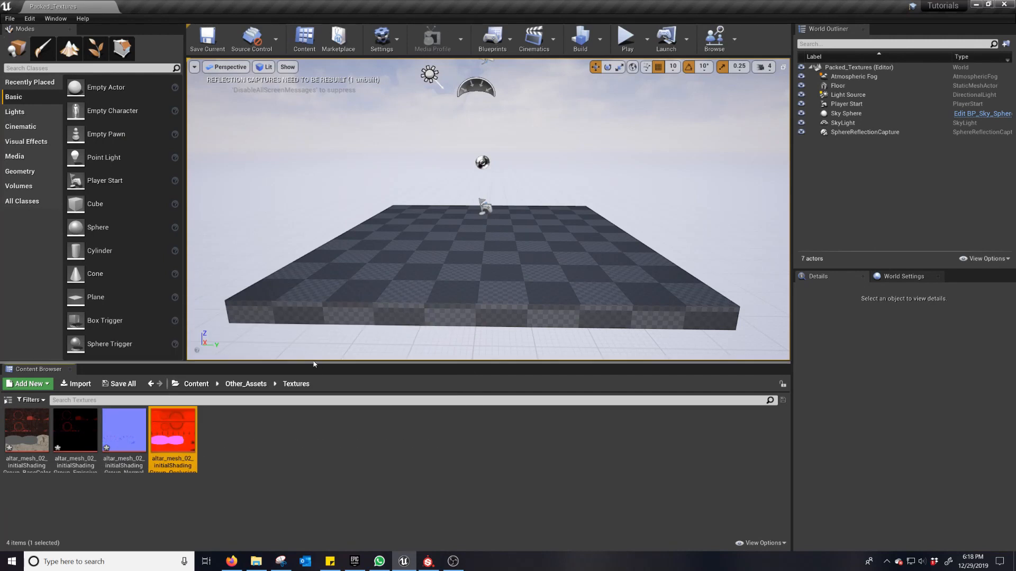
Step: Create a new material named M_Altar in the Materials folder of Other_Assets
click(246, 383)
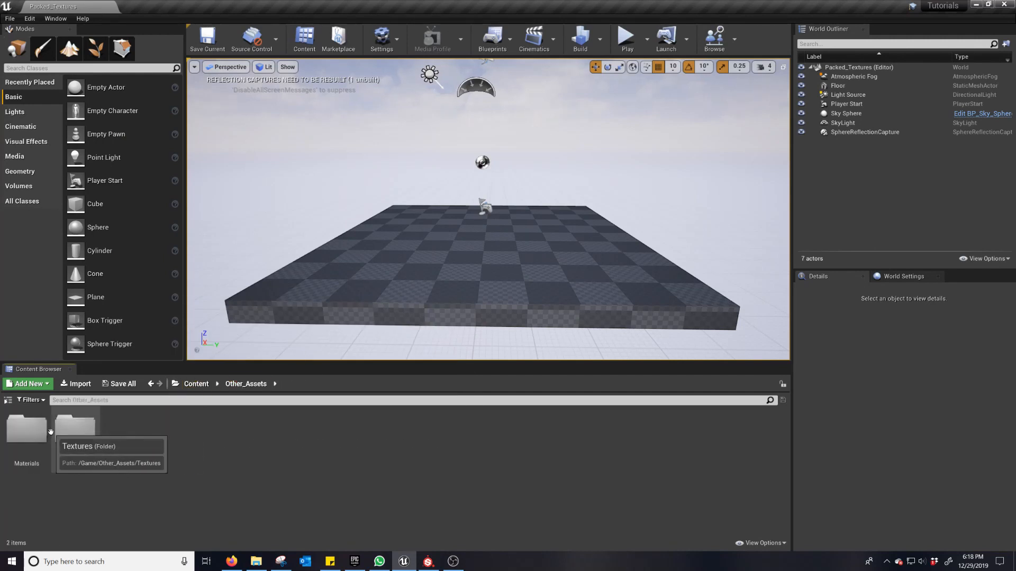
double_click(27, 431)
right_click(229, 463)
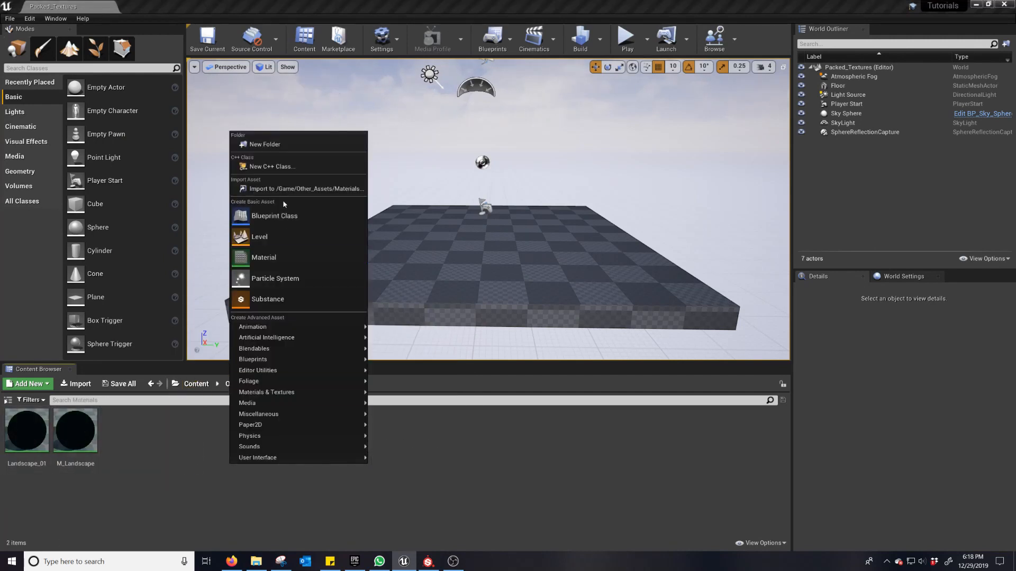
click(295, 258)
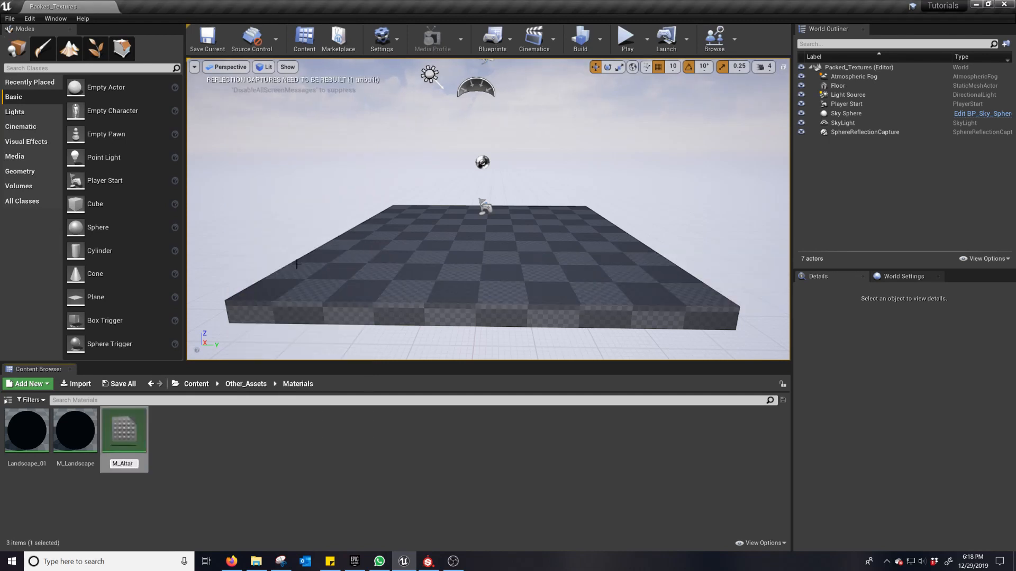
key(Return)
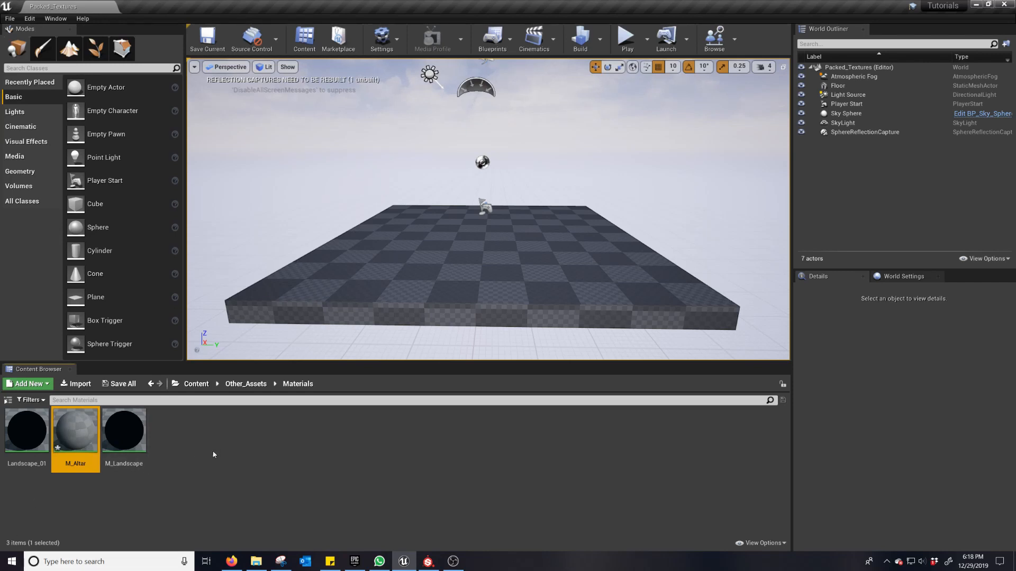
click(236, 459)
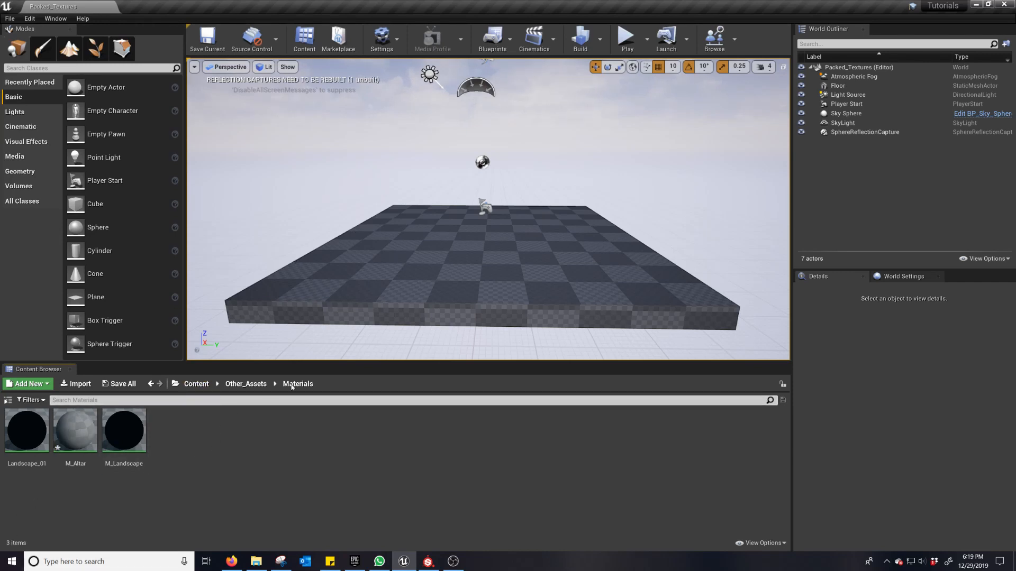
Step: Start an asset import into Other_Assets and browse to Documents, Art Stuff, Modeling Stuff, Models to Sell, Altar, Altar Package
click(244, 385)
right_click(164, 458)
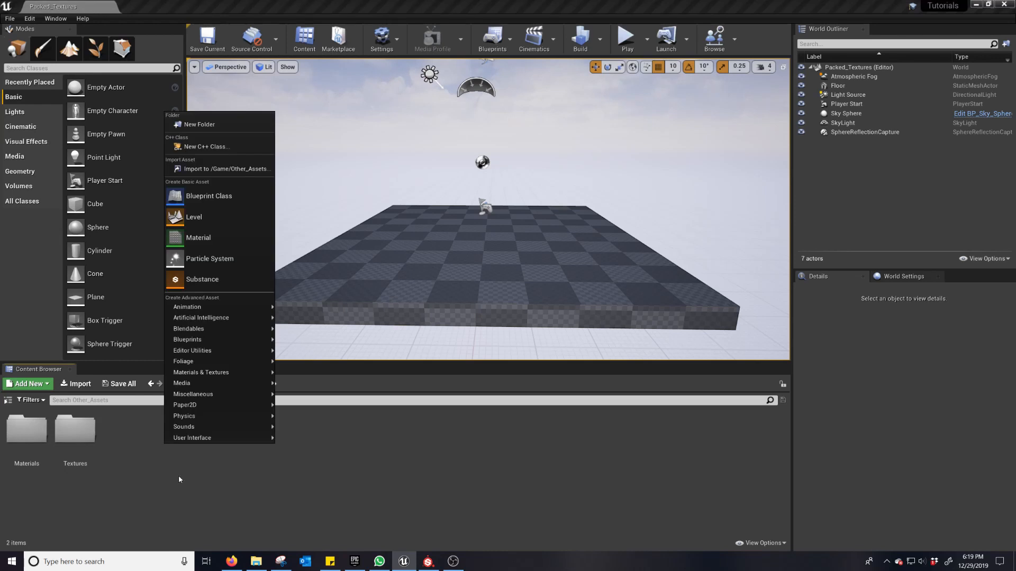
click(151, 474)
right_click(136, 467)
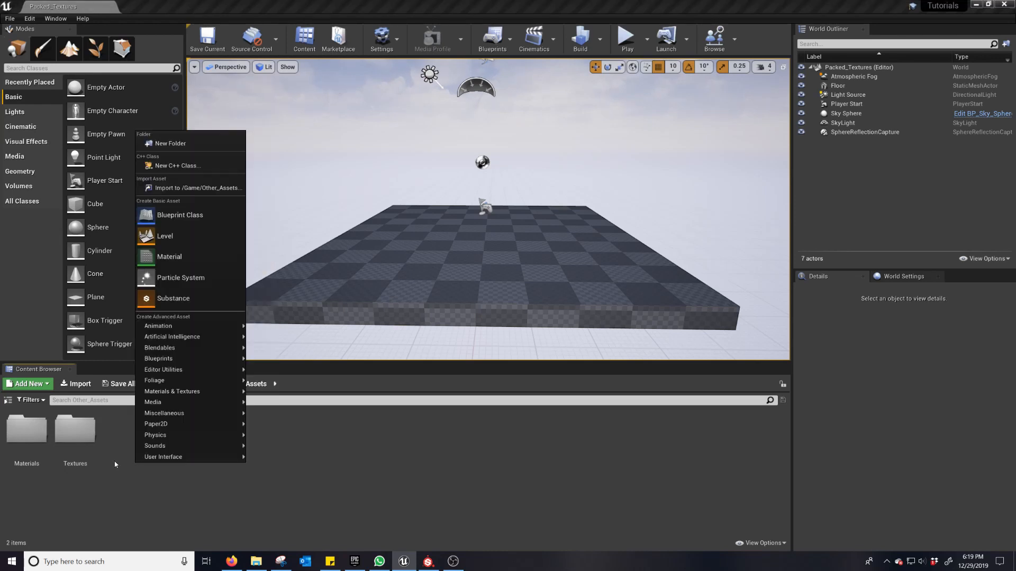
click(76, 383)
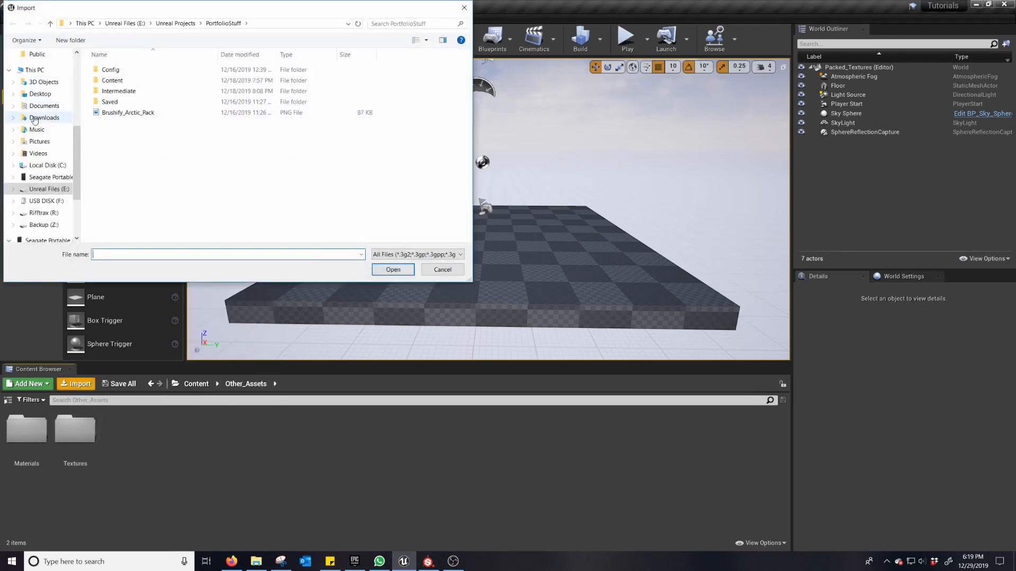
click(37, 110)
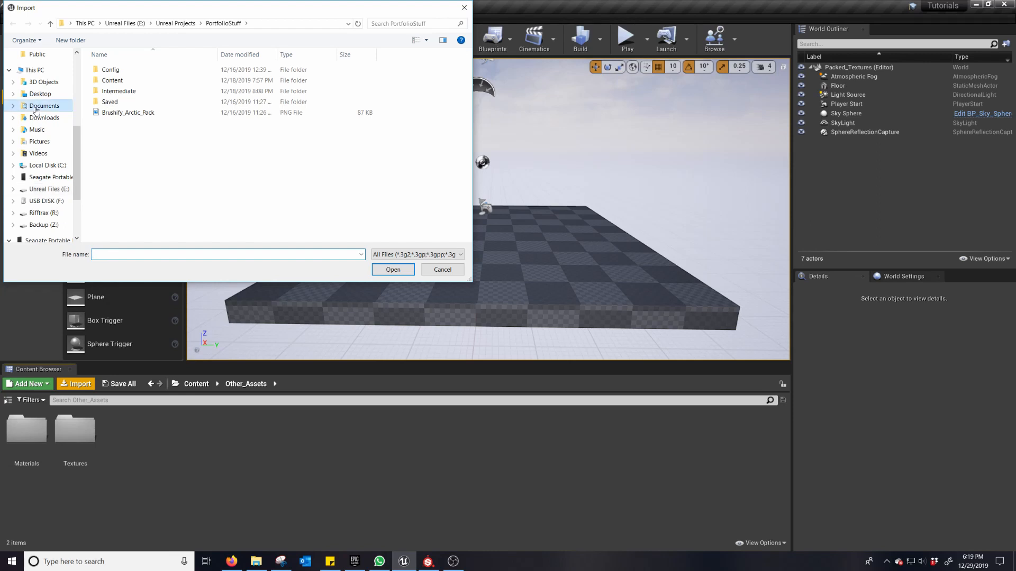
double_click(139, 106)
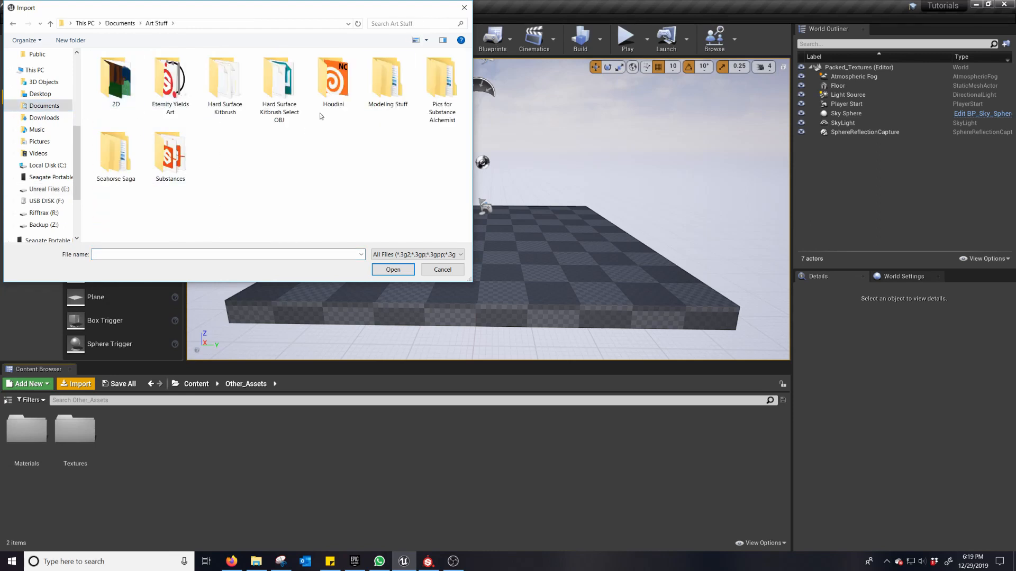
double_click(387, 100)
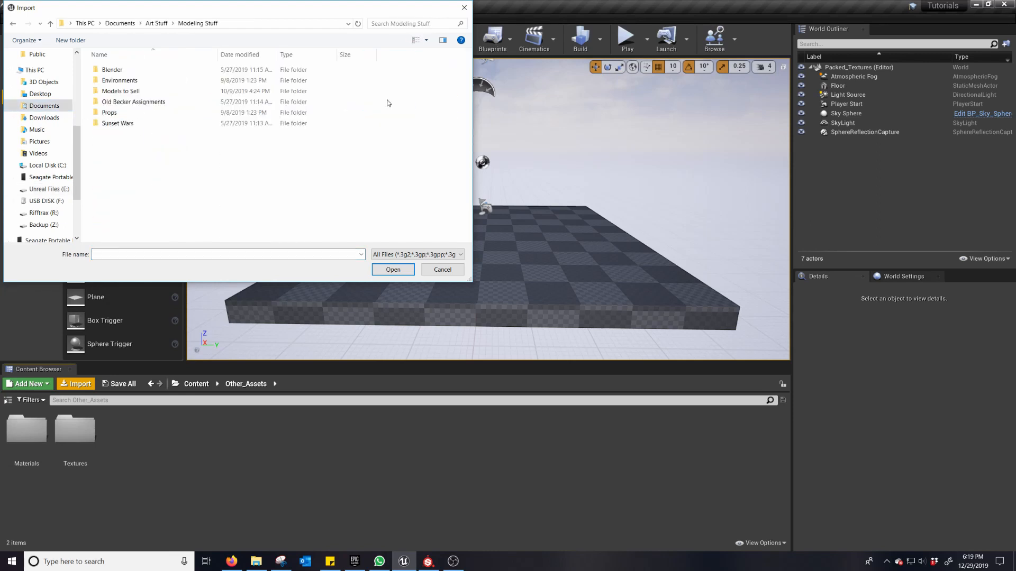
double_click(141, 91)
double_click(125, 72)
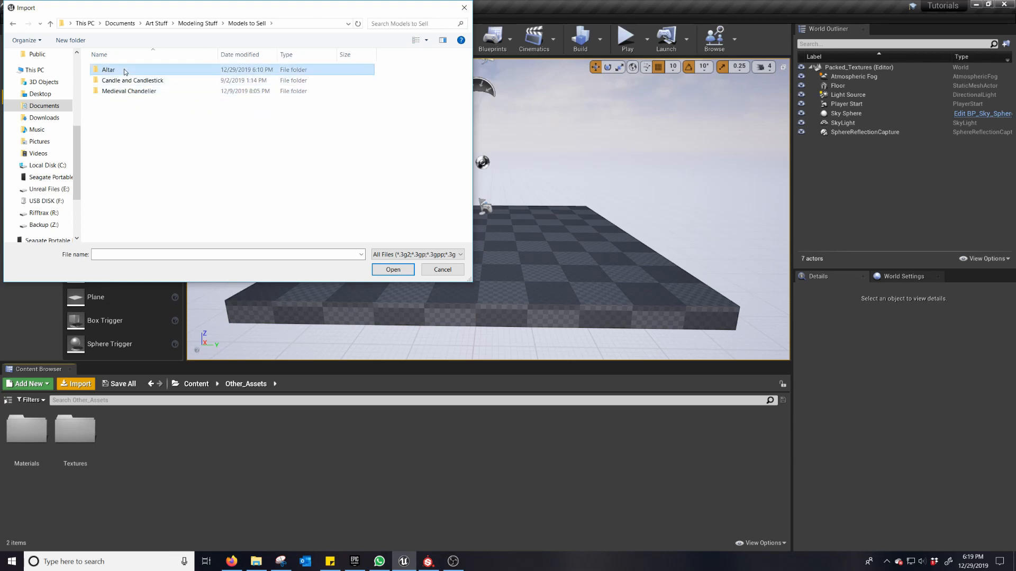
double_click(115, 82)
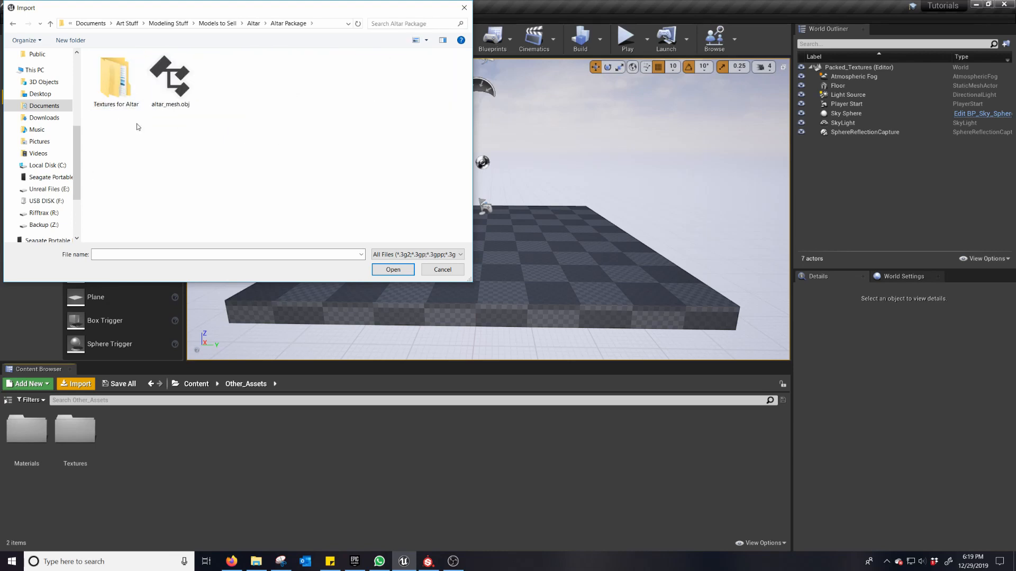
Step: Import altar_mesh.obj as a static mesh with the default FBX import options, applying them to all files
click(171, 106)
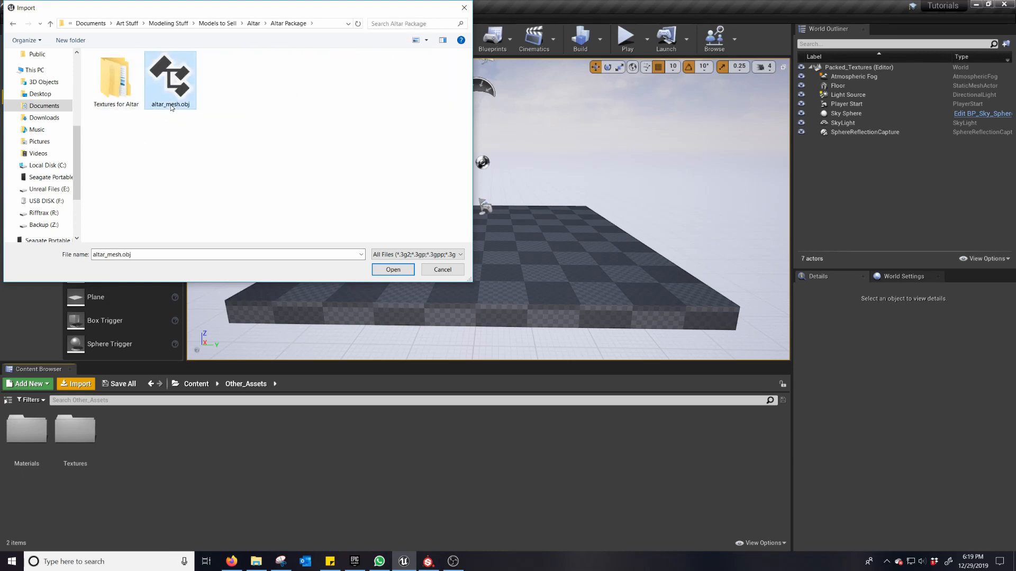
click(406, 270)
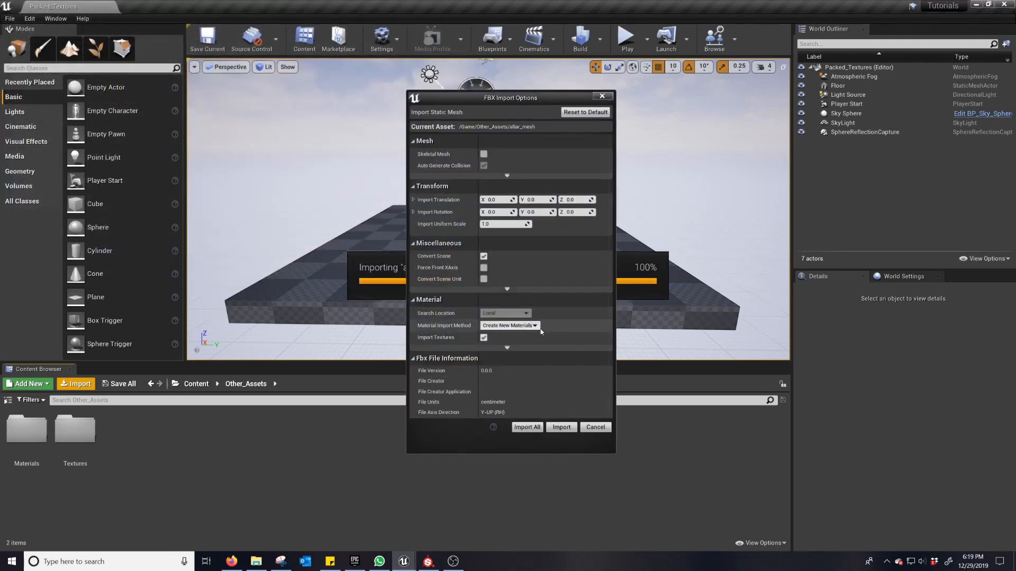
click(536, 428)
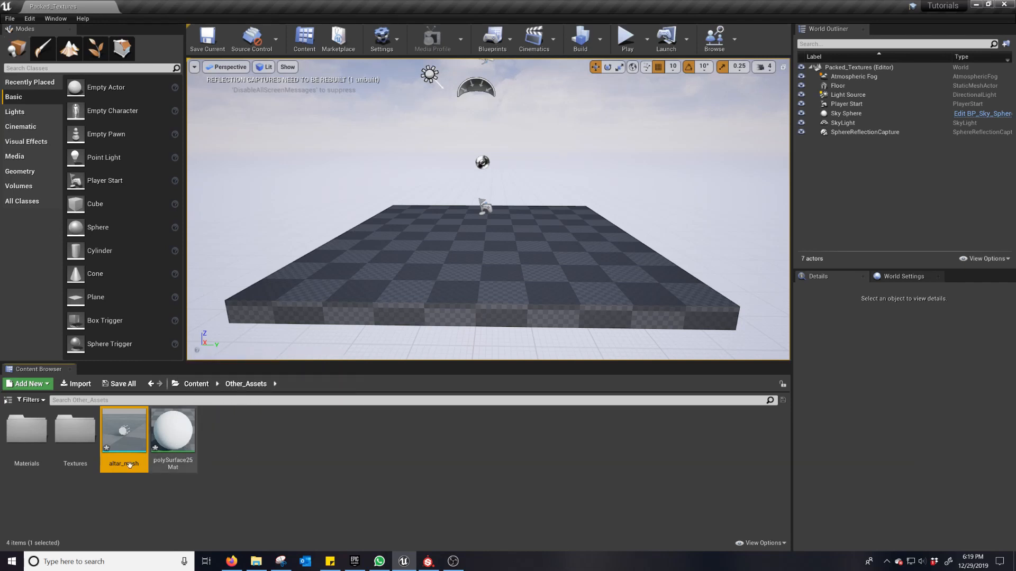
Step: Open the polySurface25Mat material, move its result node aside and delete the Param color node
double_click(182, 450)
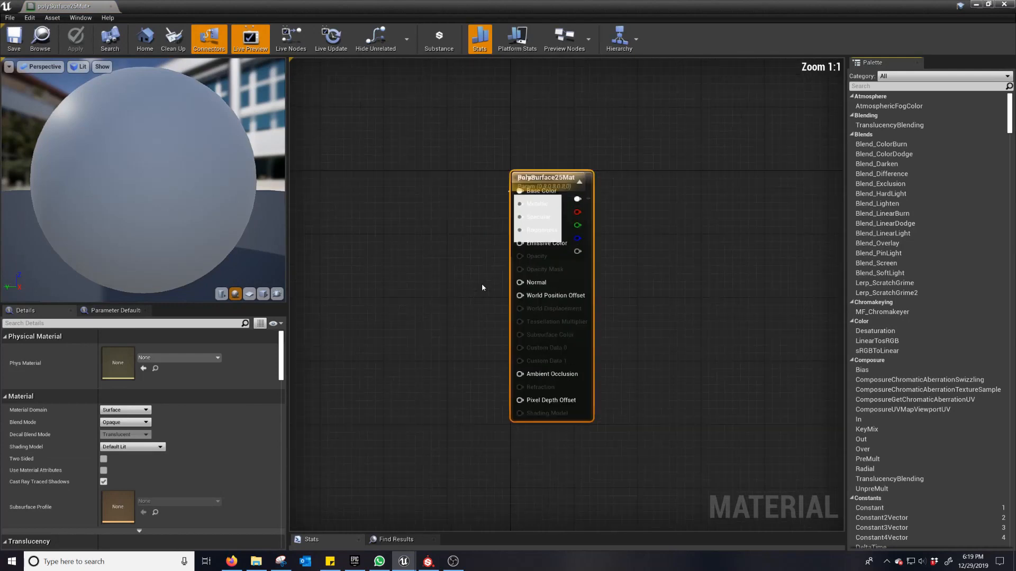
drag(539, 173, 675, 174)
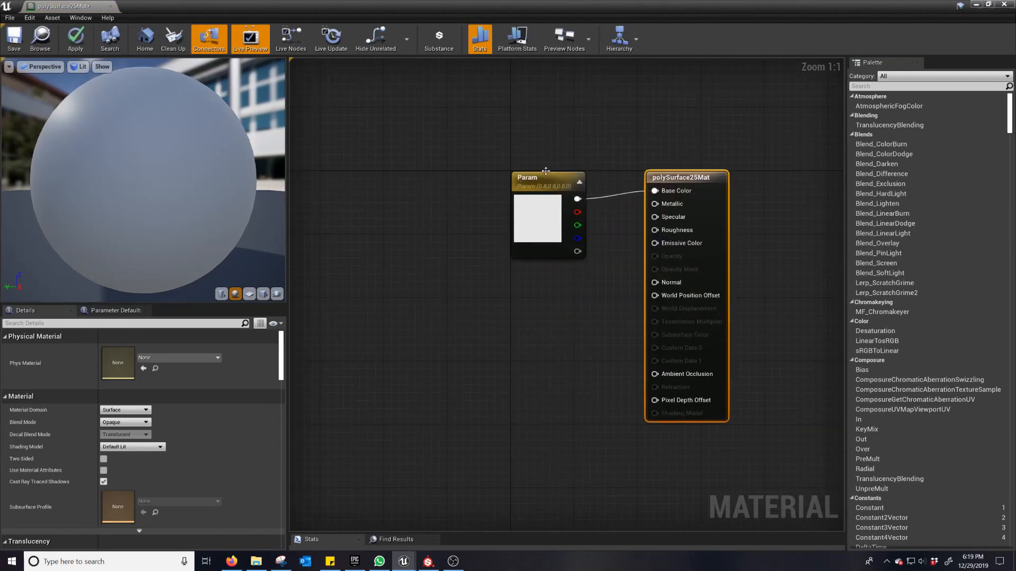
click(547, 178)
key(Delete)
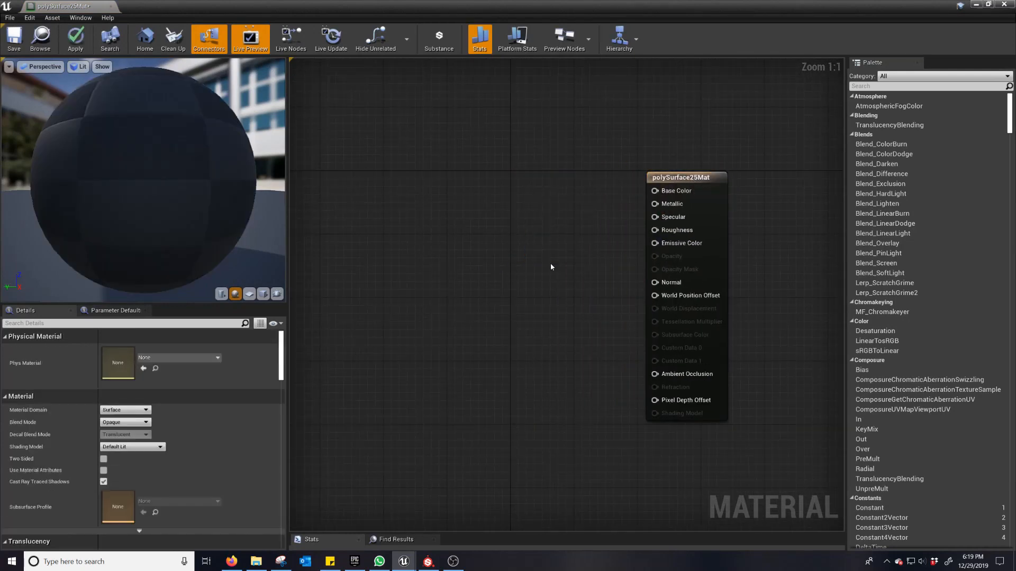
Step: Restore the material editor to a floating window above the Content Browser and open the Textures folder in Other_Assets
click(988, 5)
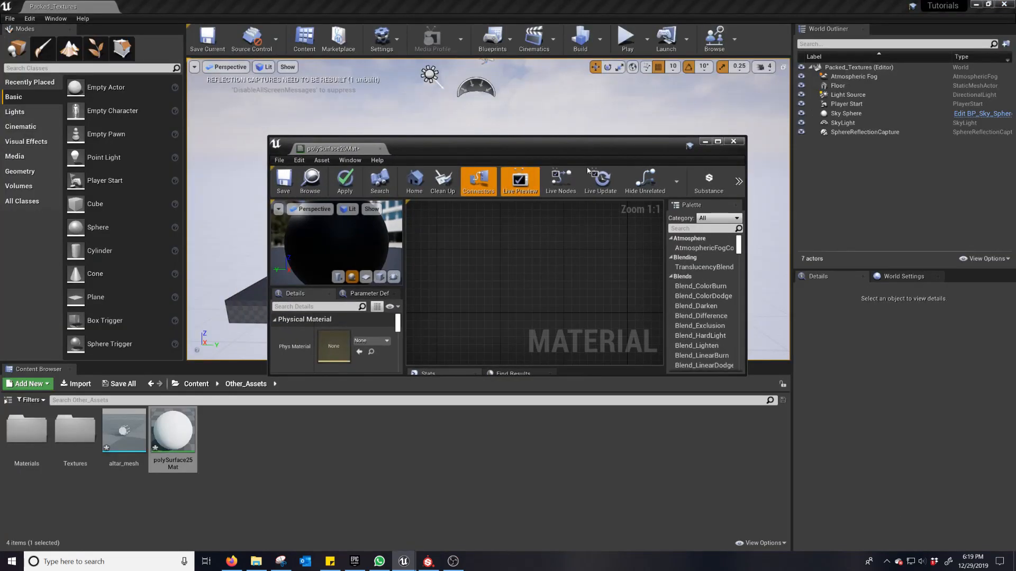
drag(523, 150, 590, 99)
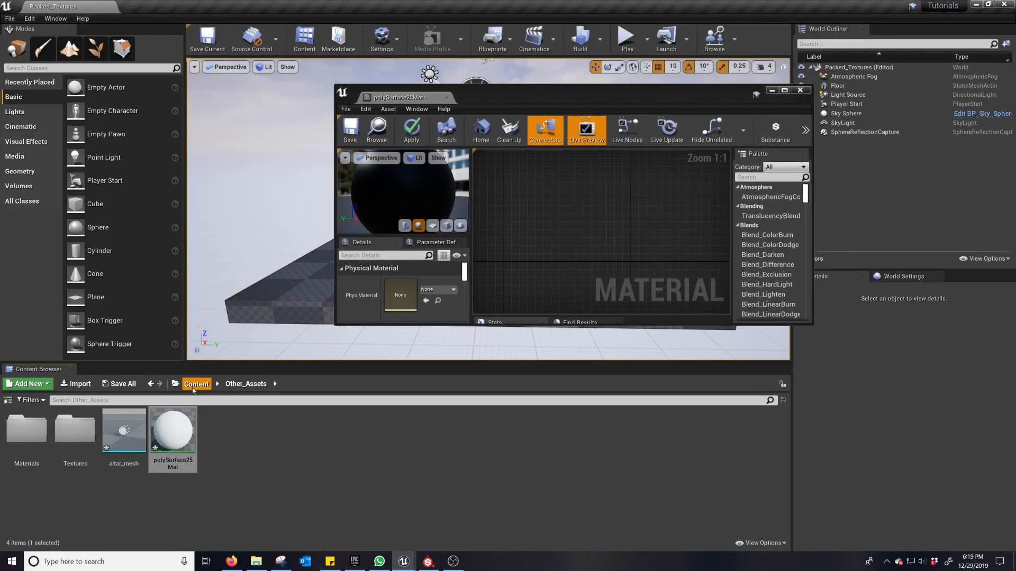
click(208, 382)
click(494, 244)
scroll(605, 218, down, 8)
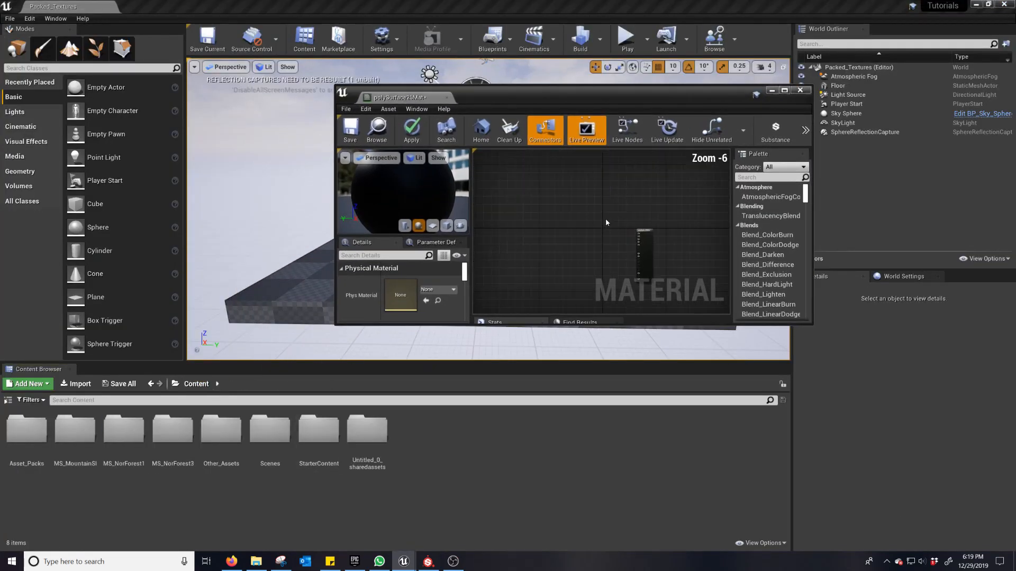
scroll(608, 230, up, 4)
right_drag(609, 233, 597, 178)
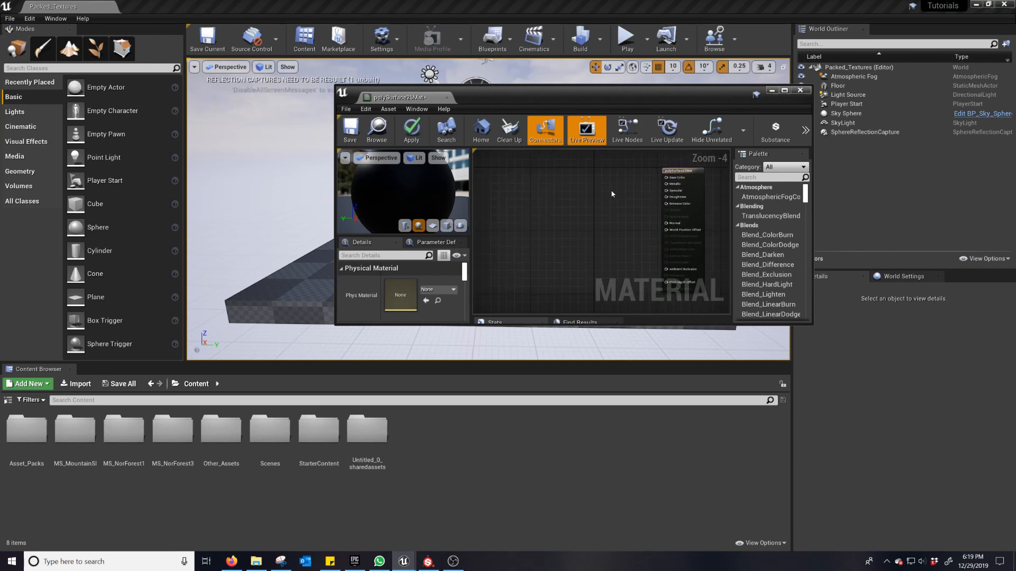
scroll(609, 186, up, 1)
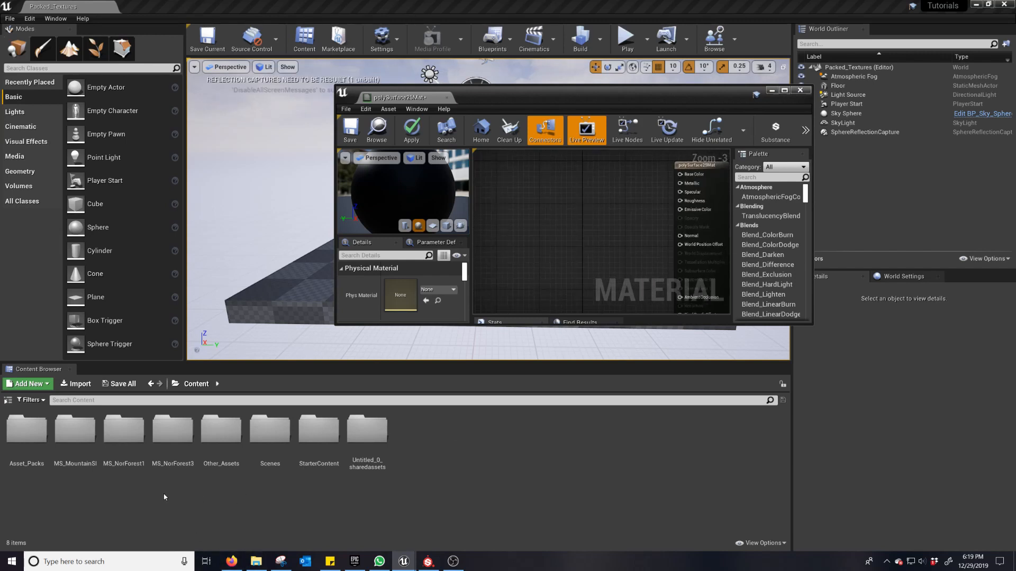
double_click(221, 439)
click(60, 462)
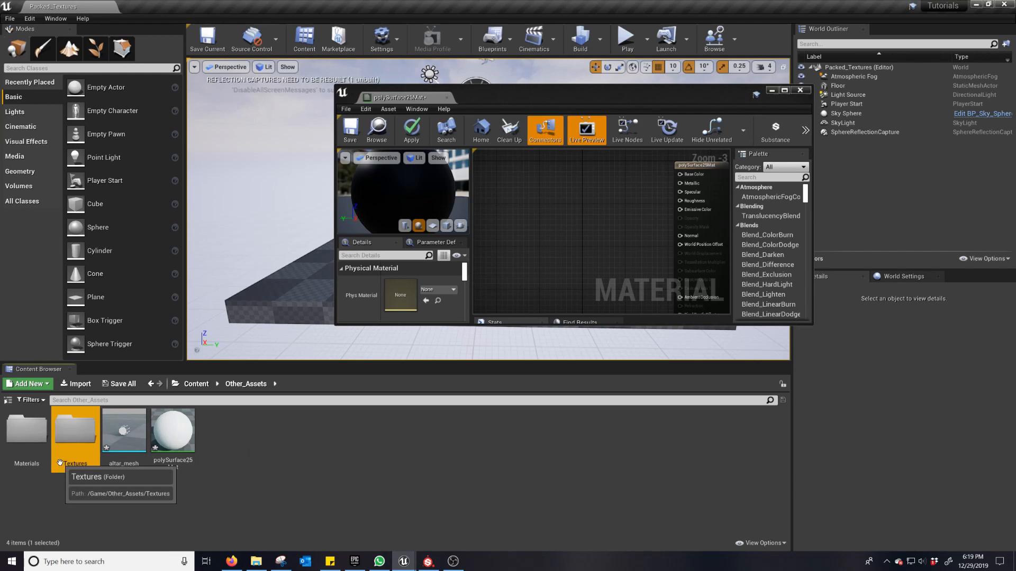
double_click(60, 462)
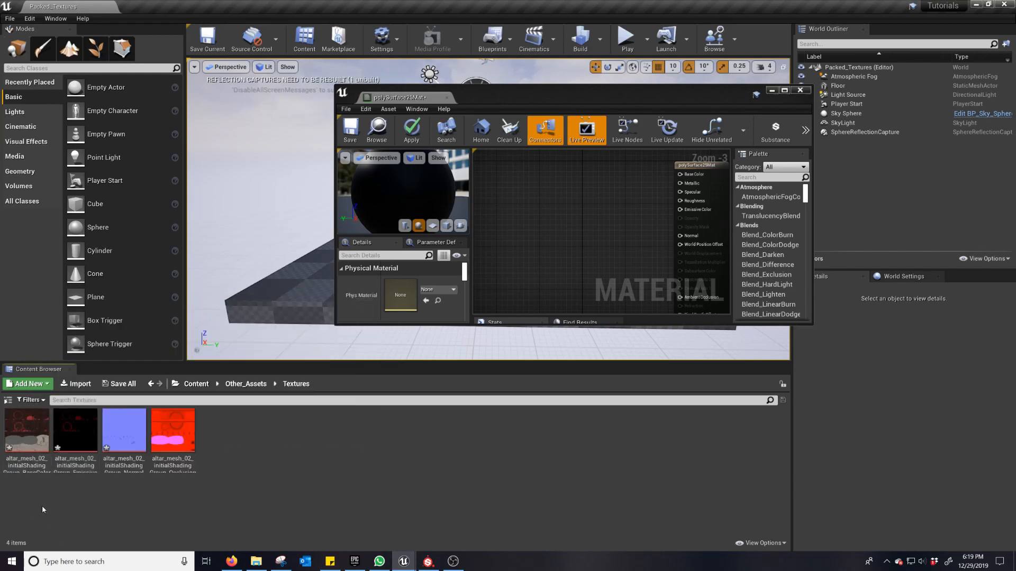
Step: Save all modified assets and add the altar BaseColor texture to the polySurface25Mat graph as a Texture Sample
click(119, 384)
click(595, 372)
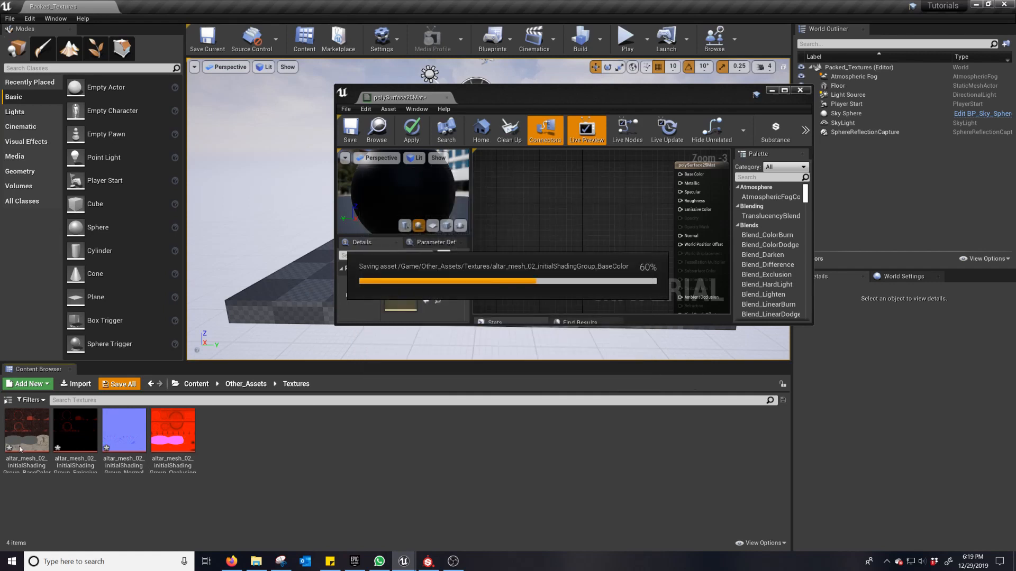
drag(18, 448, 514, 198)
scroll(561, 248, down, 3)
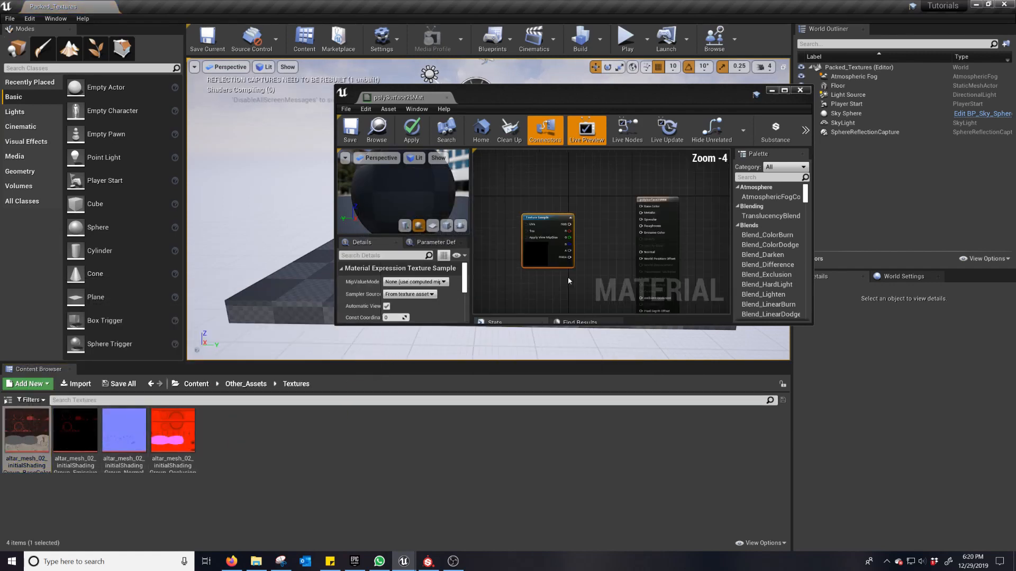
Step: Add the altar's Normal and OcclusionRoughnessMetallic textures to the material graph as Texture Samples
drag(559, 246, 545, 231)
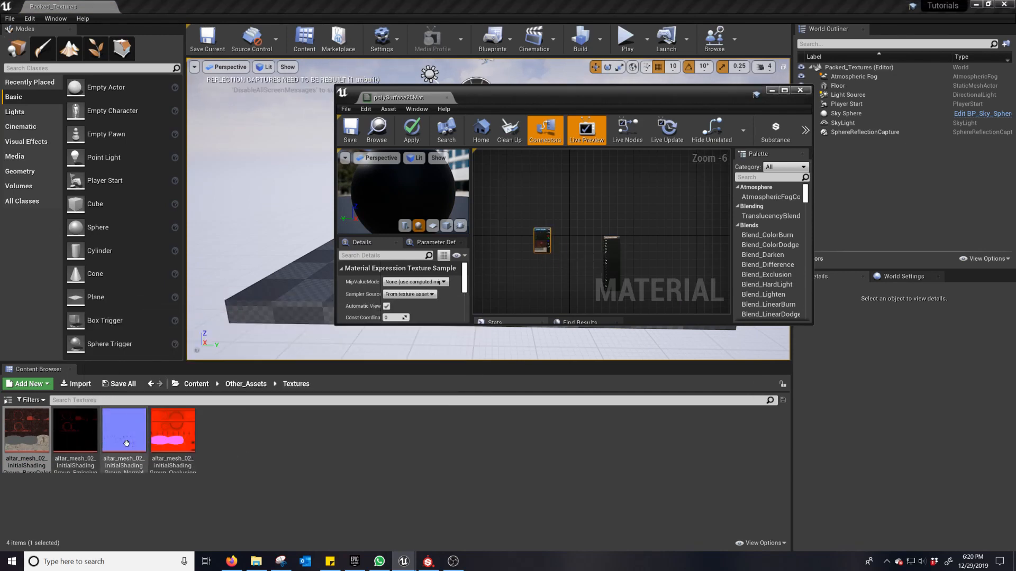
drag(127, 443, 510, 271)
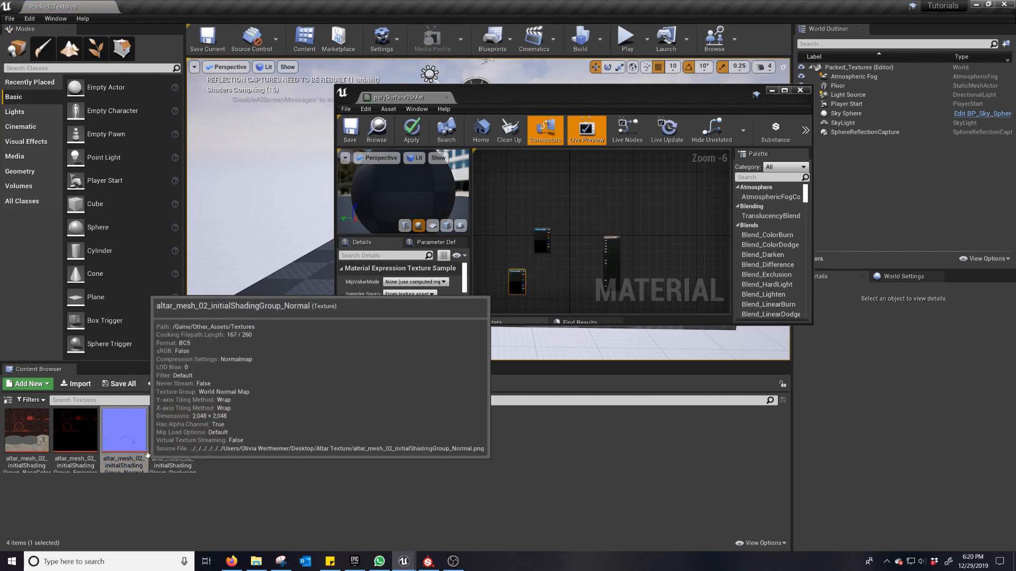
drag(172, 439, 562, 293)
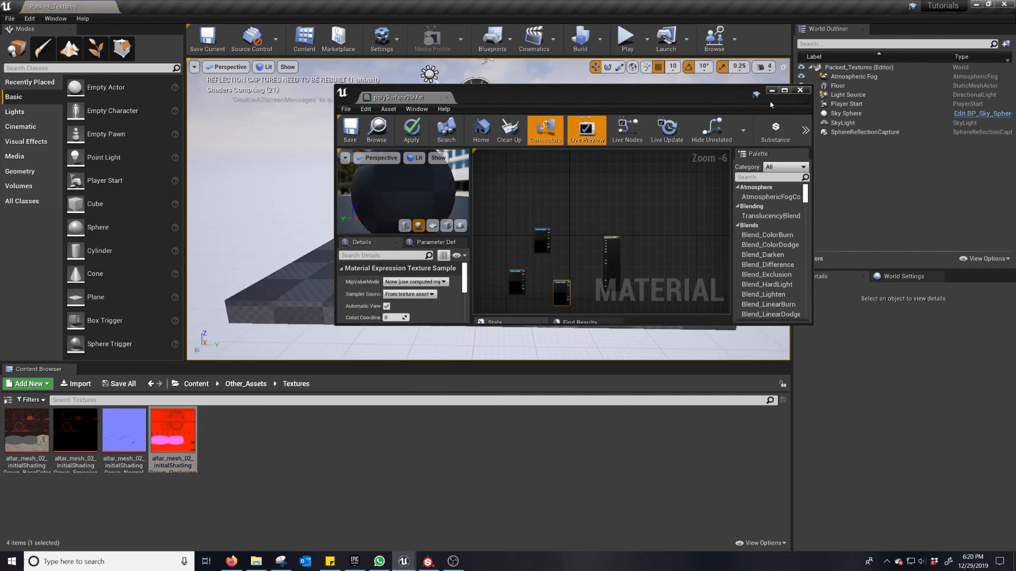
Step: Maximize the material editor and stack the Normal and OcclusionRoughnessMetallic nodes in a column below the BaseColor node
click(782, 94)
scroll(479, 281, up, 3)
right_drag(479, 281, 618, 361)
drag(405, 245, 472, 213)
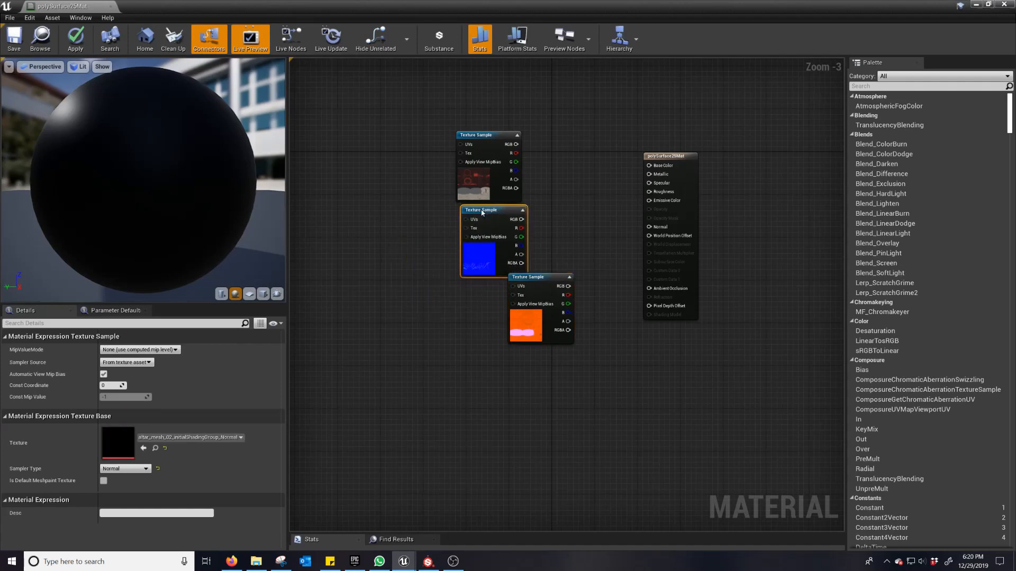
drag(545, 278, 498, 311)
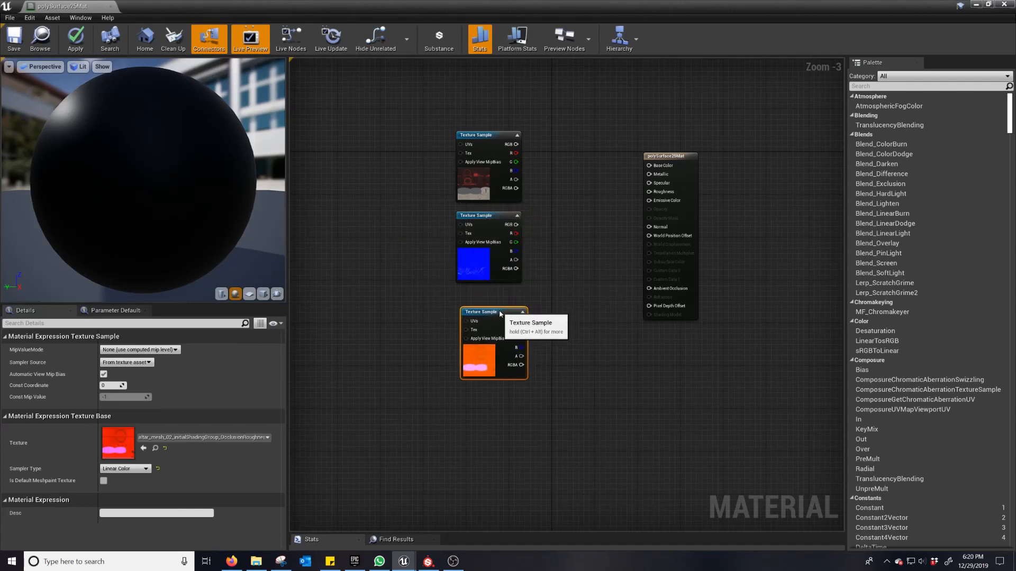
Step: Connect the BaseColor sample's RGB to Base Color and the Normal sample's RGB to Normal
scroll(561, 143, up, 2)
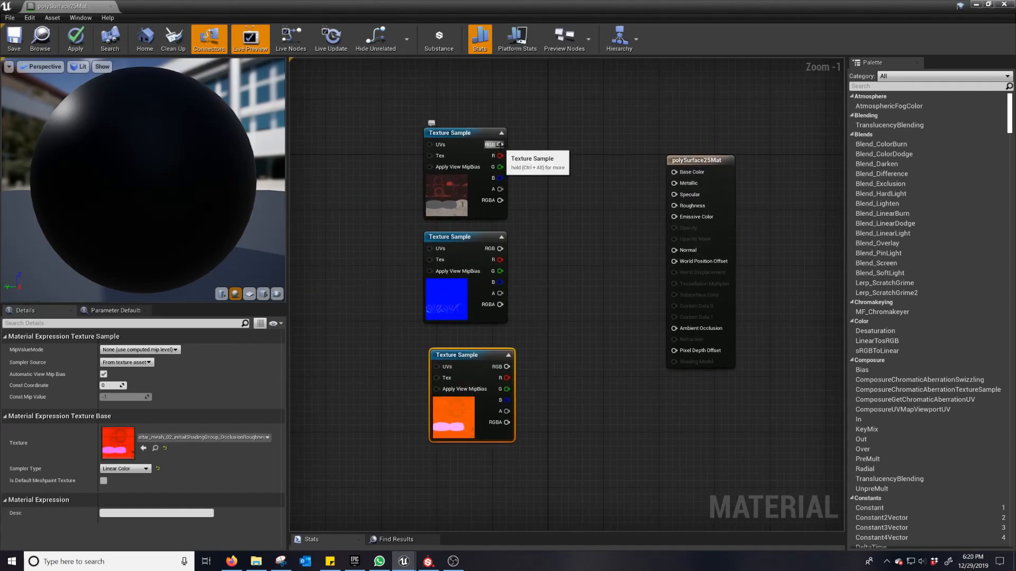
drag(500, 144, 674, 172)
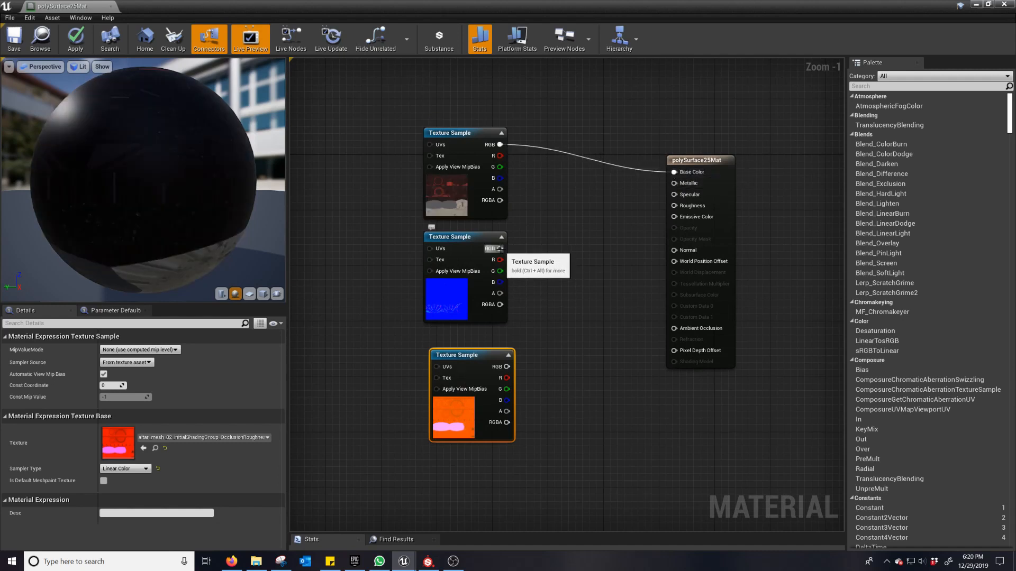
drag(500, 249, 687, 253)
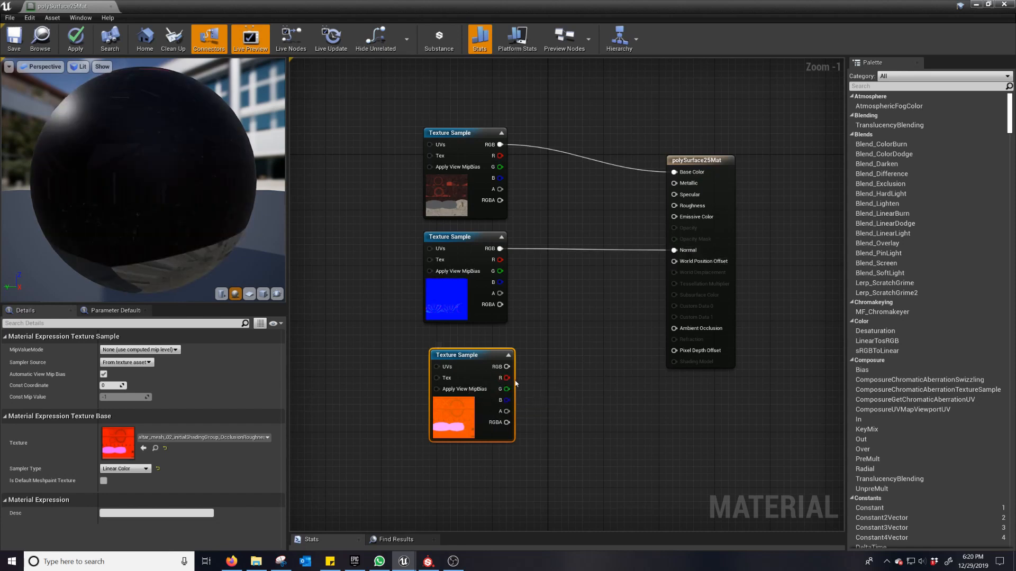
Step: Wire the OcclusionRoughnessMetallic sample's R channel to Ambient Occlusion, G to Metallic and B to Roughness
drag(505, 378, 677, 332)
drag(507, 388, 674, 184)
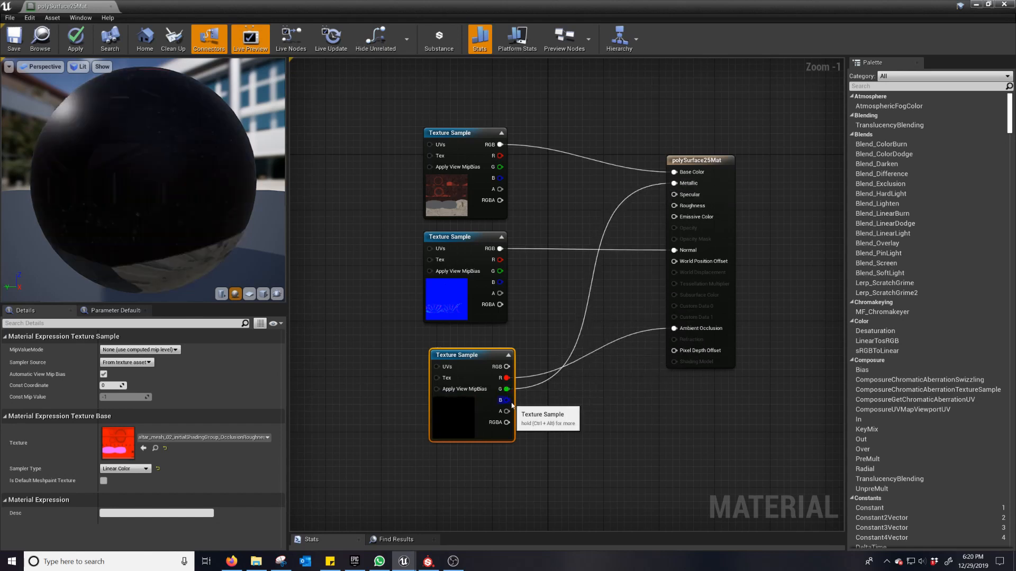
drag(506, 400, 691, 206)
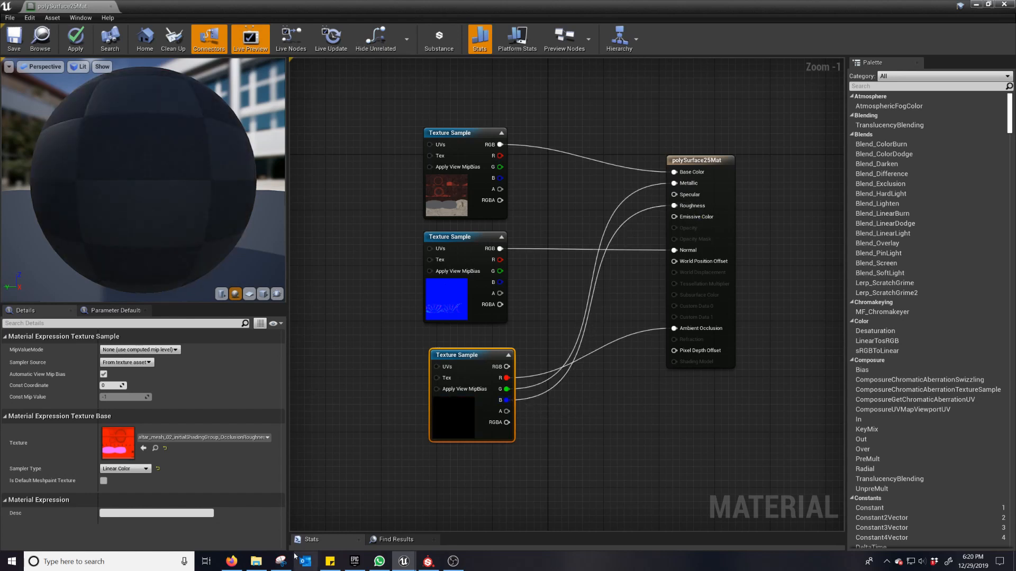
Step: Check the packed texture's channel order in the Textures folder and rewire its G output to Roughness and B output to Metallic
mouse_move(404, 562)
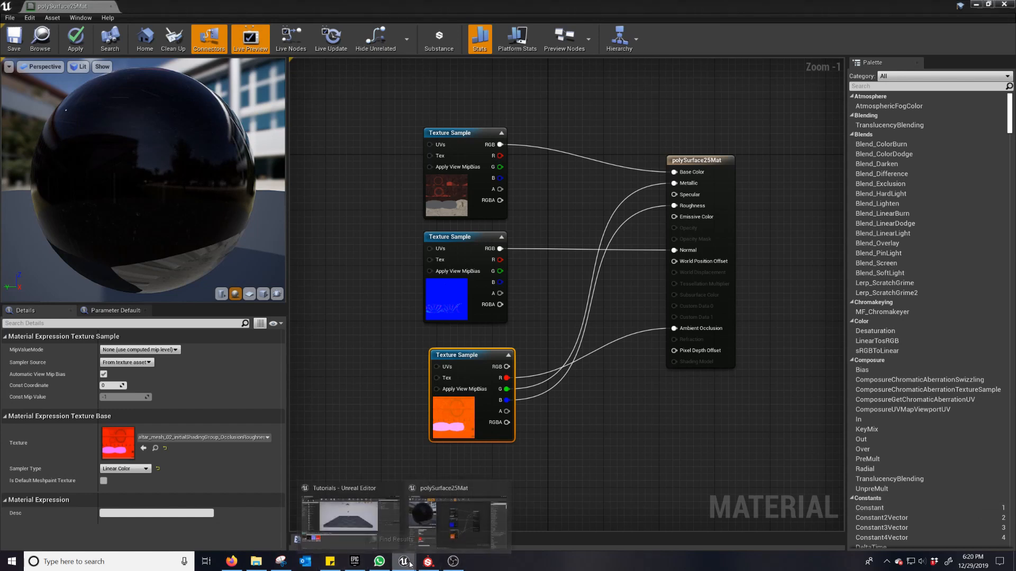
click(974, 6)
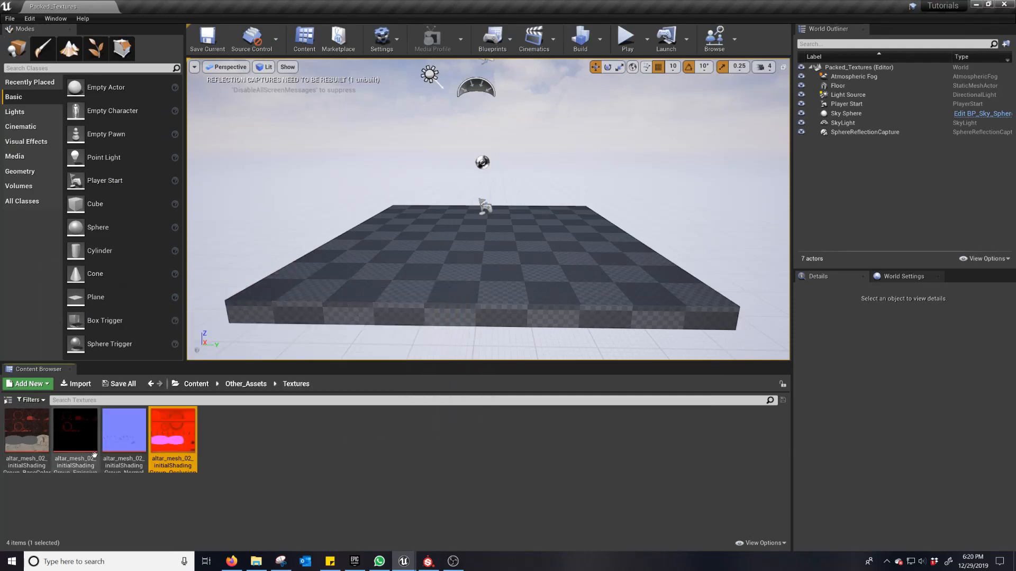
mouse_move(175, 433)
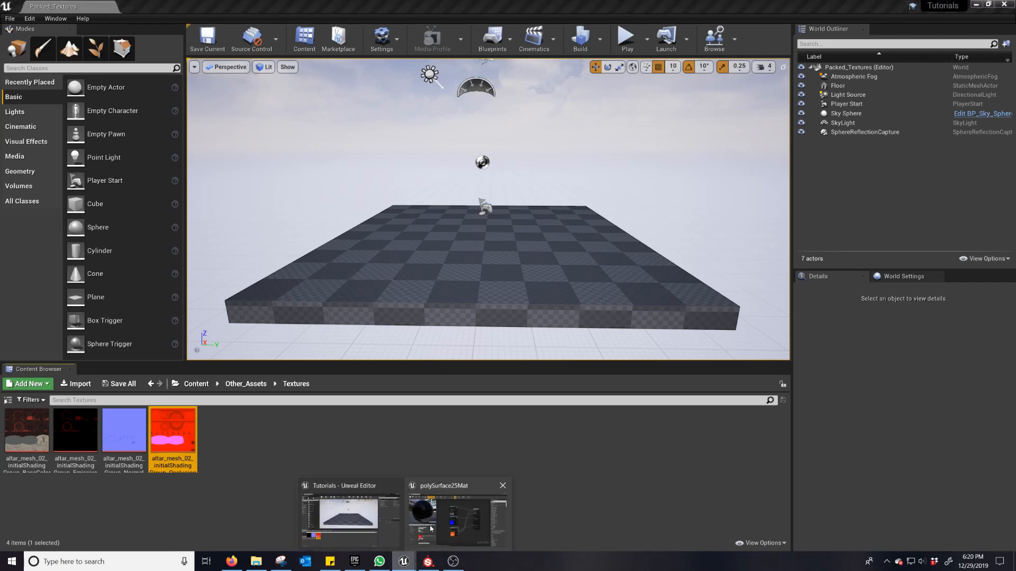
click(431, 528)
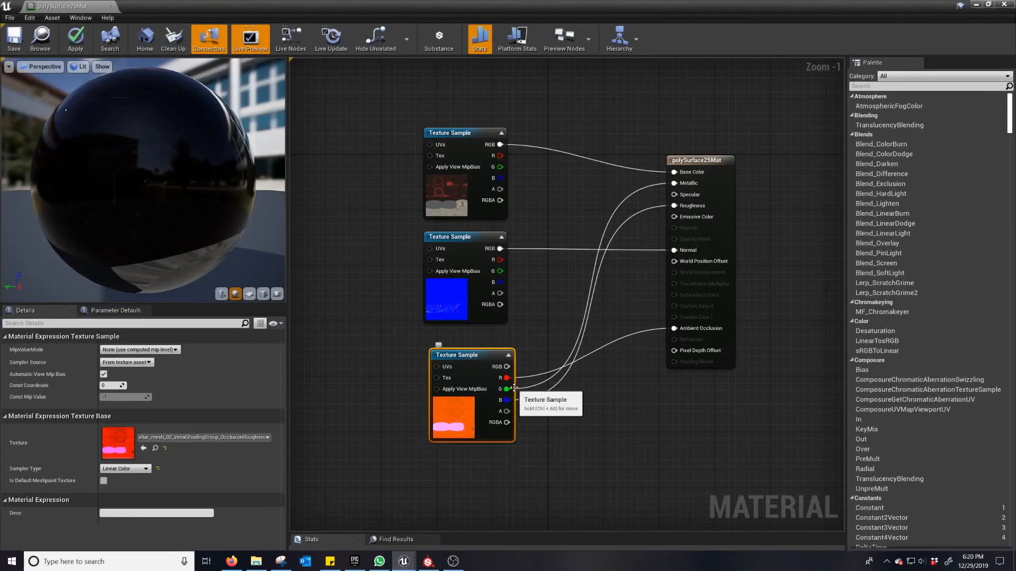
click(987, 5)
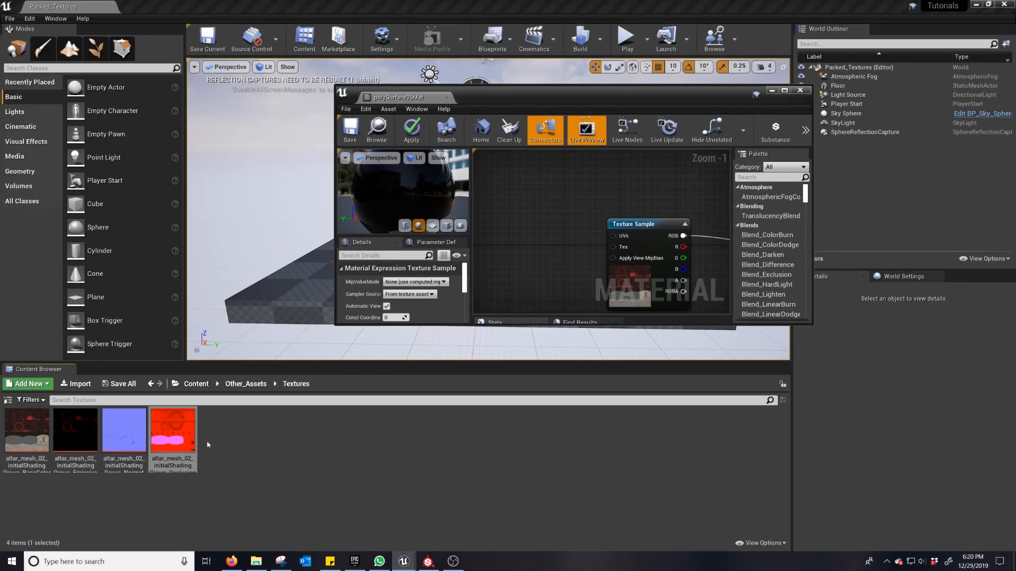
scroll(589, 230, down, 3)
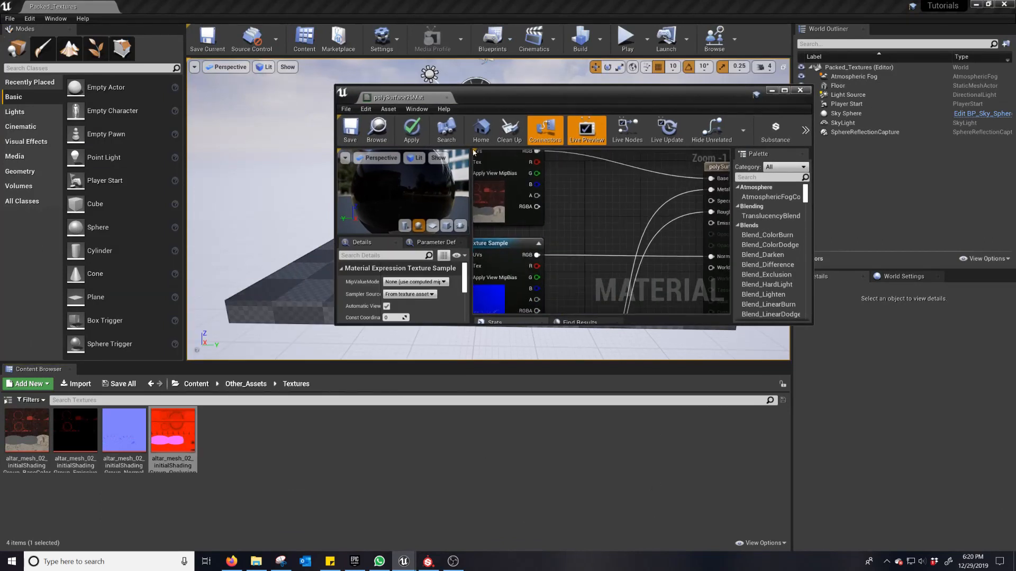
right_drag(536, 224, 540, 264)
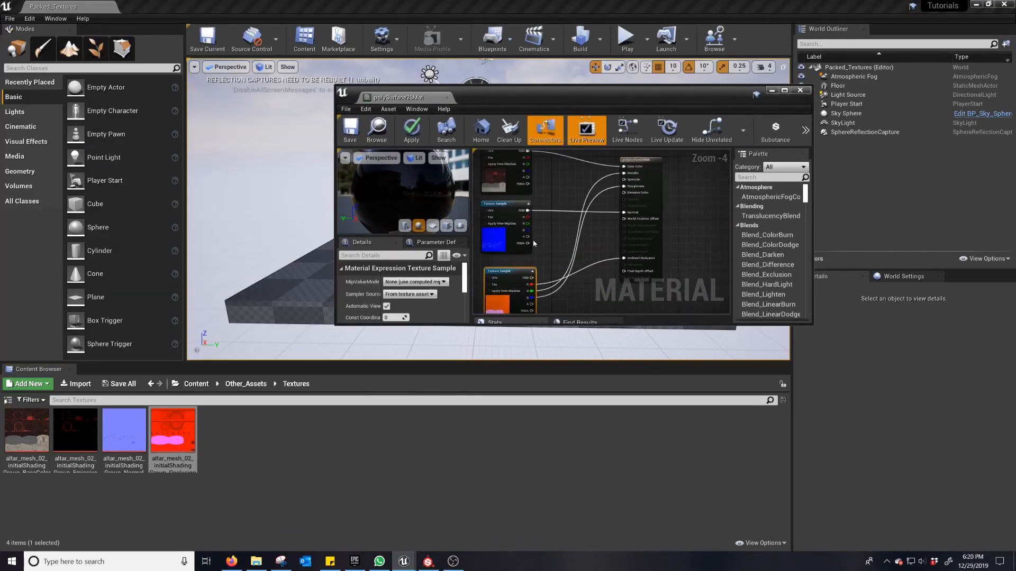
drag(531, 291, 627, 187)
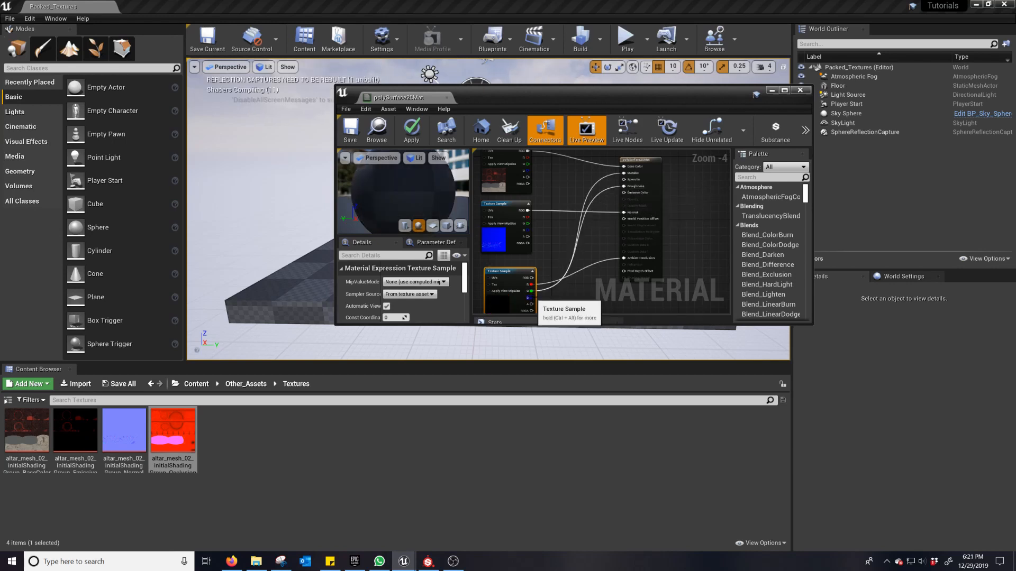
drag(532, 298, 624, 173)
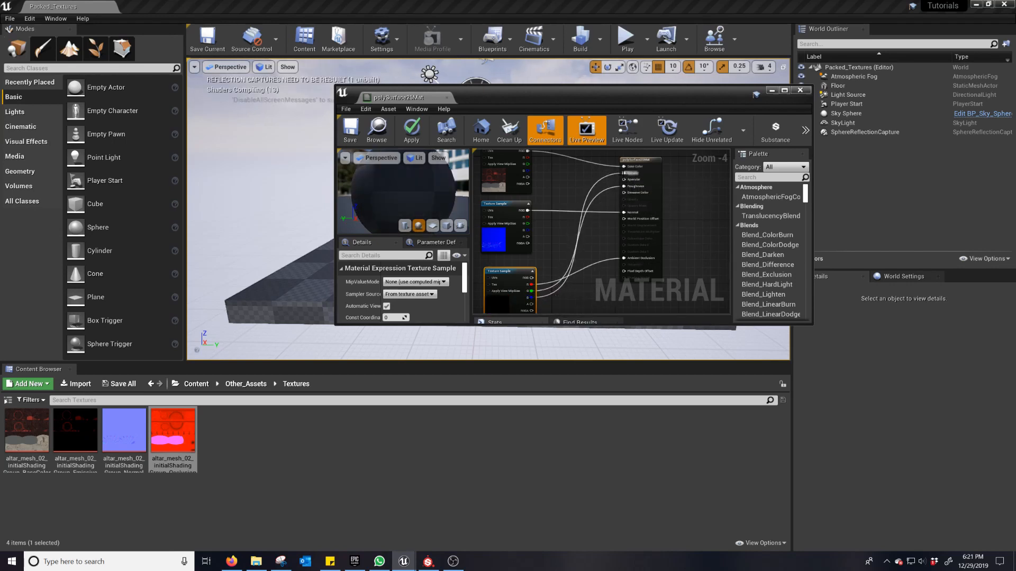
scroll(618, 219, up, 2)
scroll(592, 228, down, 2)
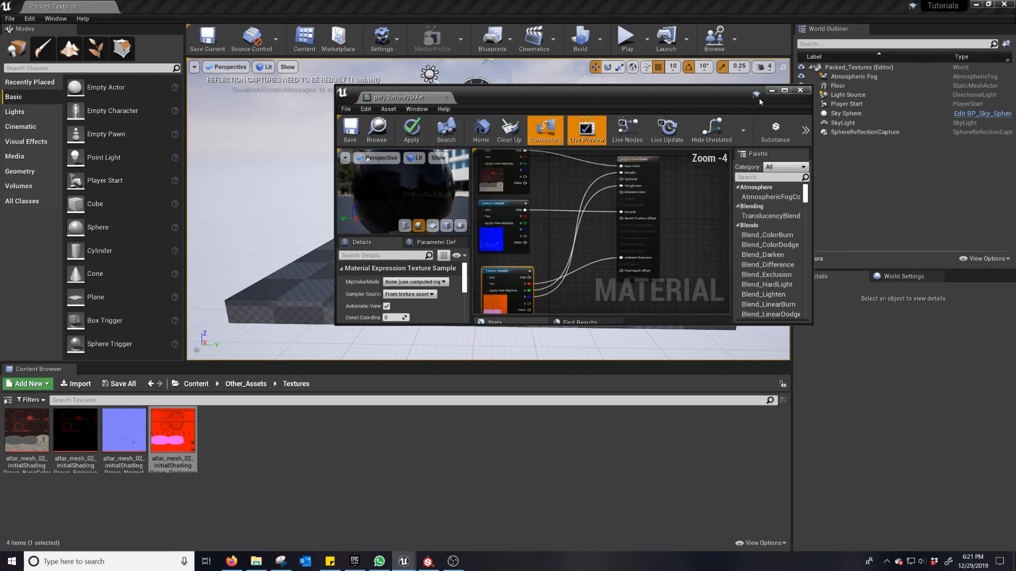
Step: Save the polySurface25Mat material and close its editor
click(784, 91)
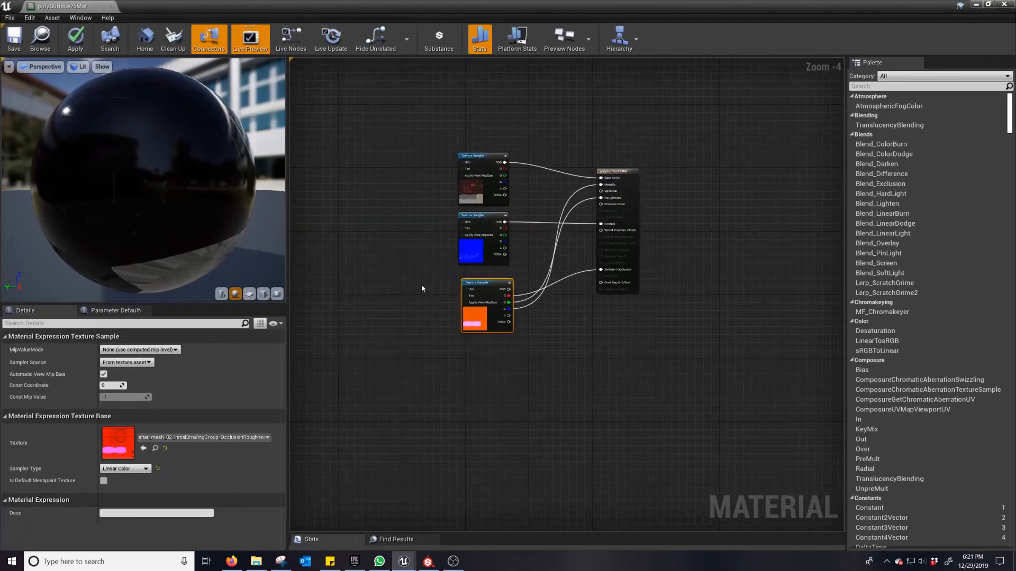
click(14, 38)
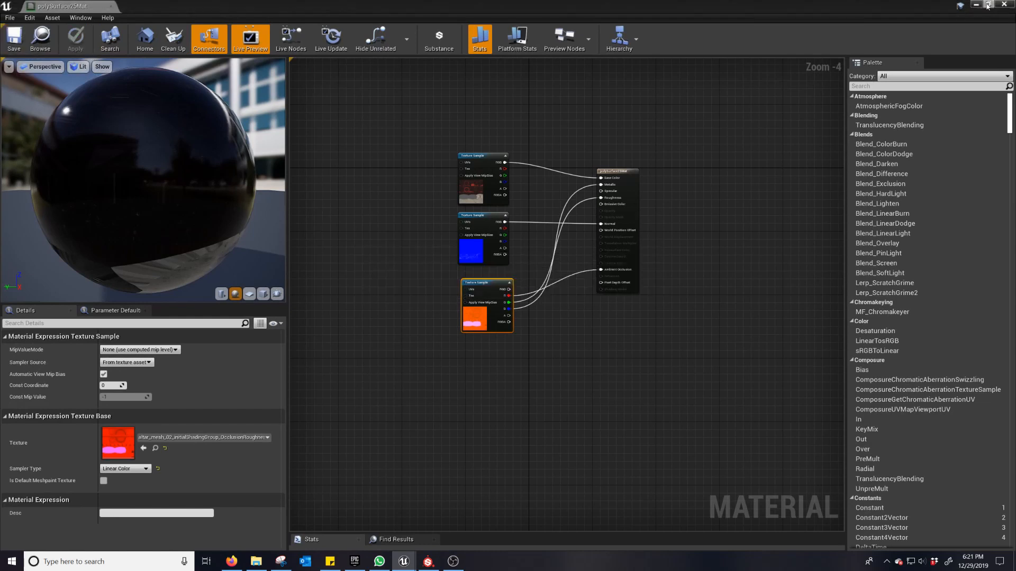
click(1002, 4)
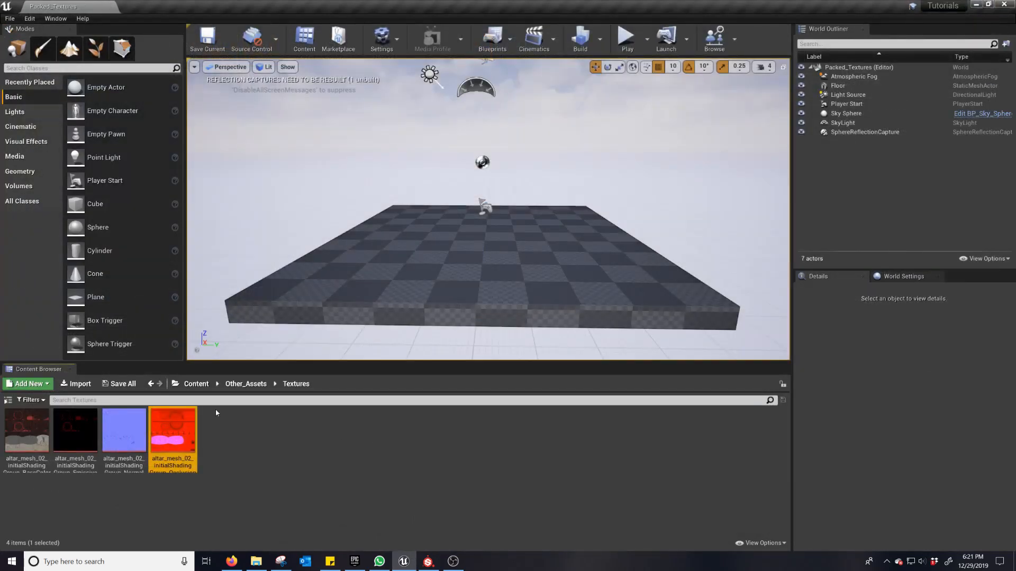
Step: Place altar_mesh from the Other_Assets folder in the level at X 0, Y 0 and set its Y rotation to 90°
click(248, 386)
drag(124, 430, 462, 231)
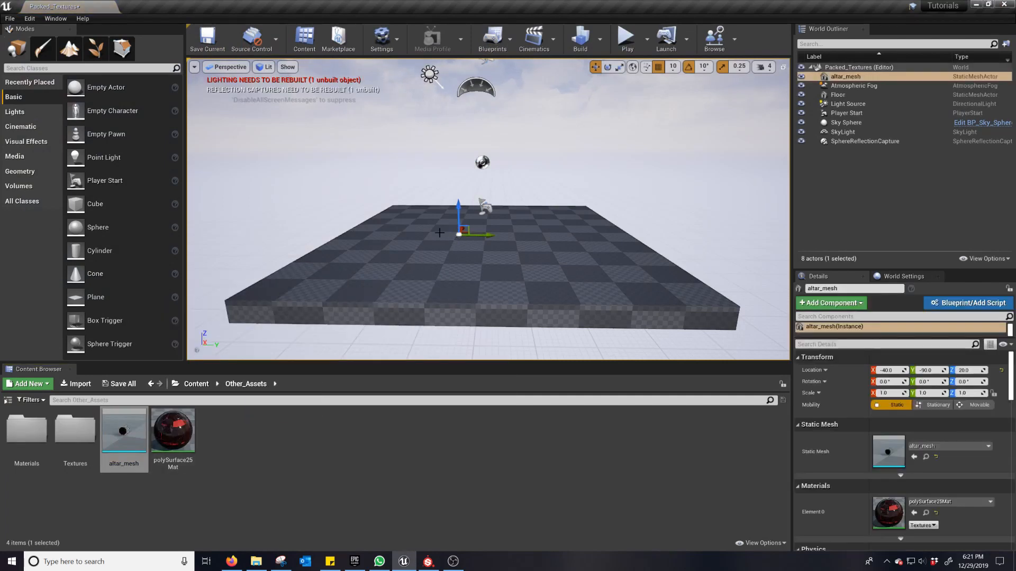
key(e)
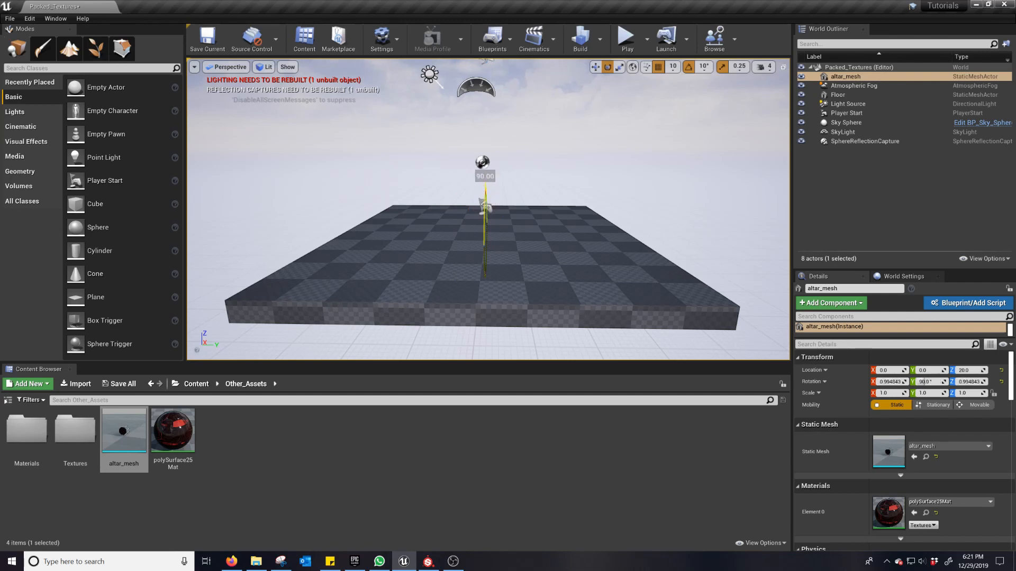
Step: Raise the altar above the floor and scale it uniformly to 35.25
key(w)
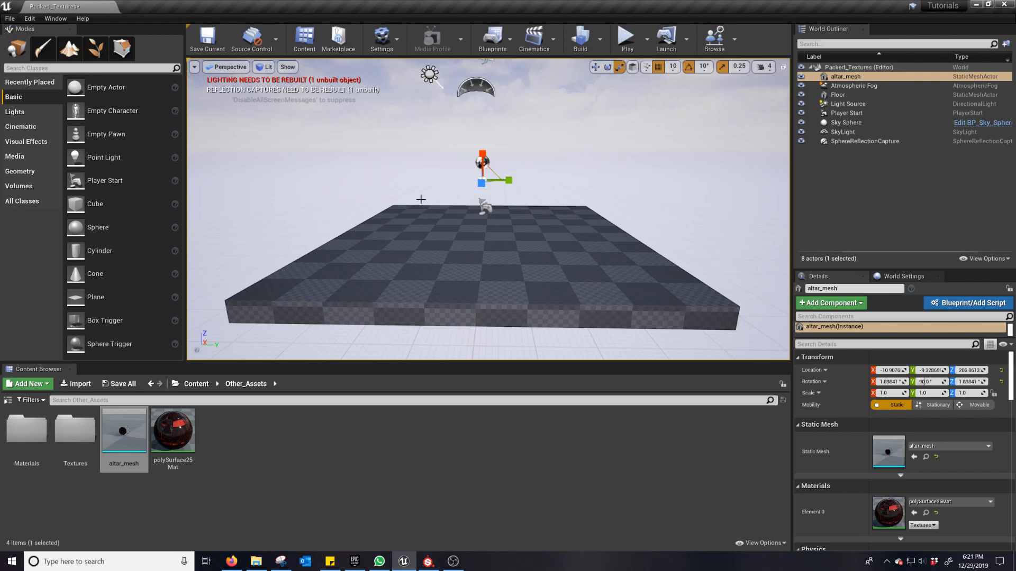
alt+drag(420, 199, 500, 200)
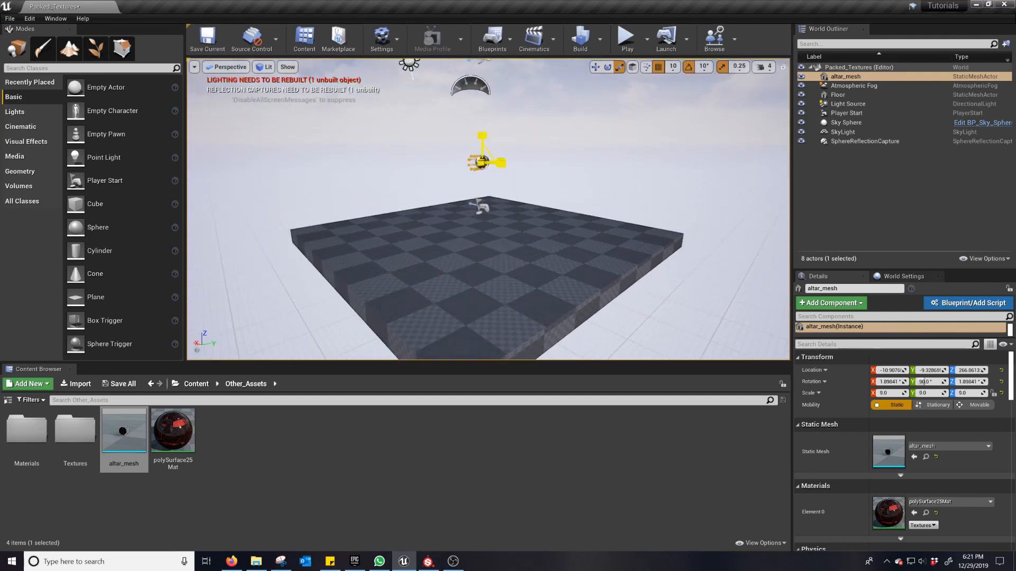
drag(481, 162, 458, 180)
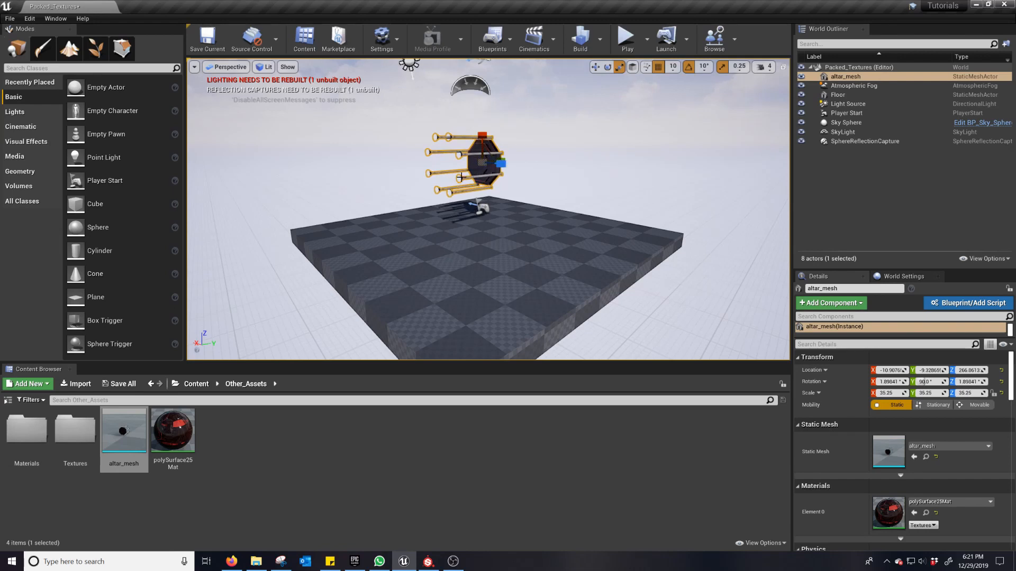
Step: Rotate the altar upright to about 90° on X, 0° on Y and 90° on Z, and frame it in the viewport
key(e)
mouse_move(449, 141)
mouse_down()
mouse_move(458, 177)
mouse_move(448, 156)
mouse_up()
key(f)
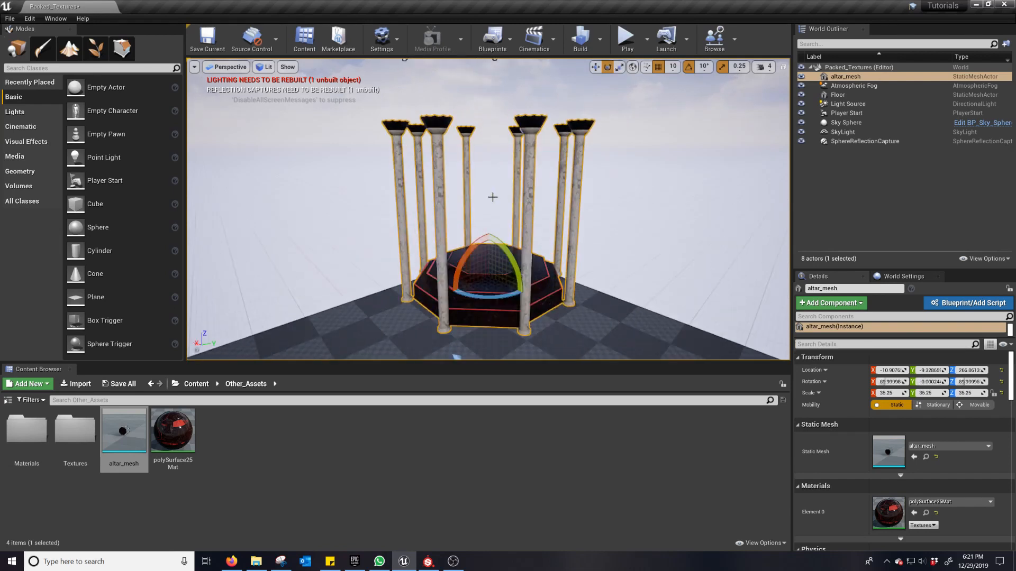
Step: Move the altar down onto the floor at location X 0, Y 0, Z about 172 and inspect its column tops
alt+drag(513, 225, 489, 229)
scroll(506, 253, up, 4)
scroll(506, 247, down, 4)
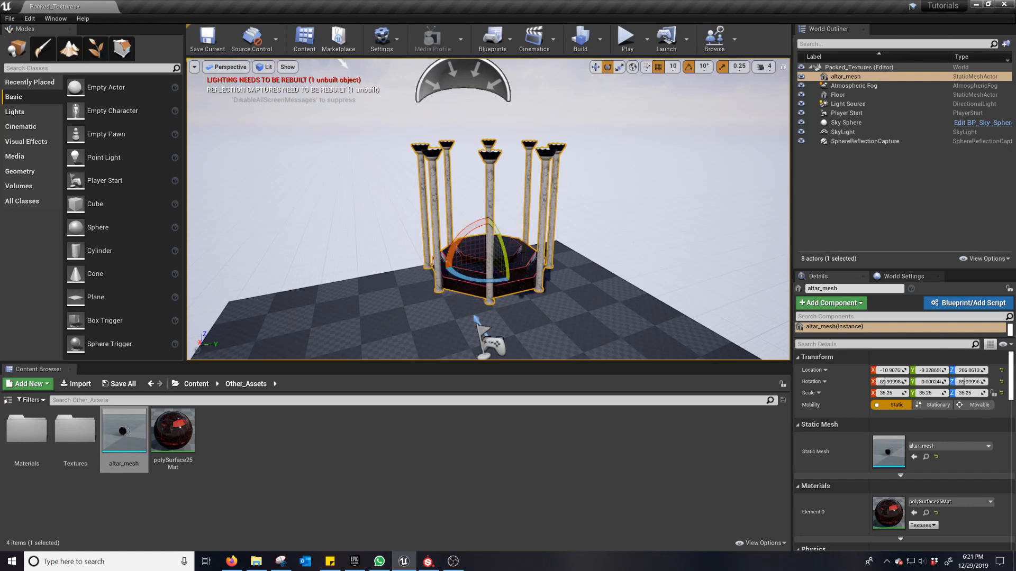
key(w)
drag(485, 234, 493, 288)
scroll(500, 140, up, 8)
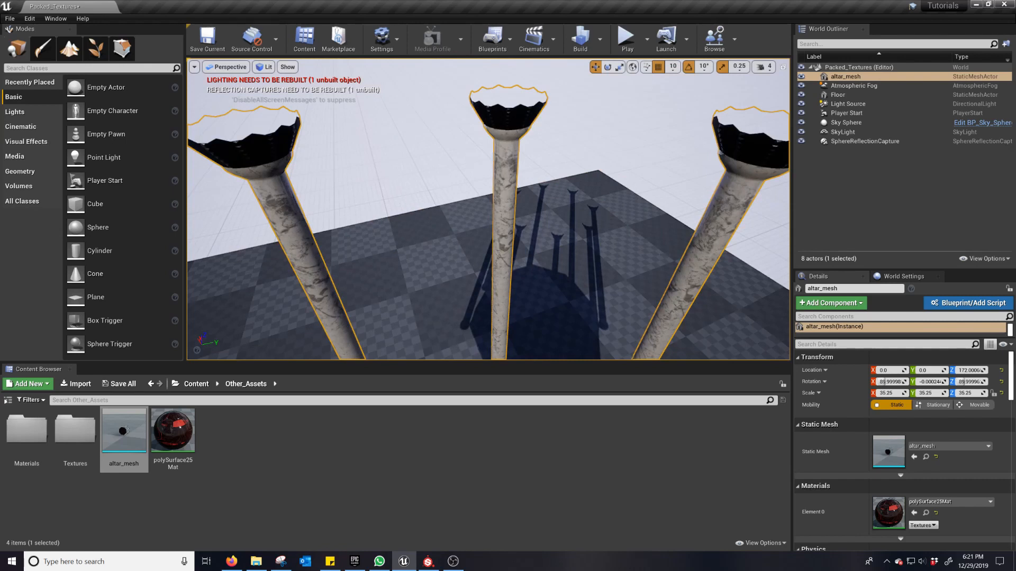
scroll(562, 240, down, 4)
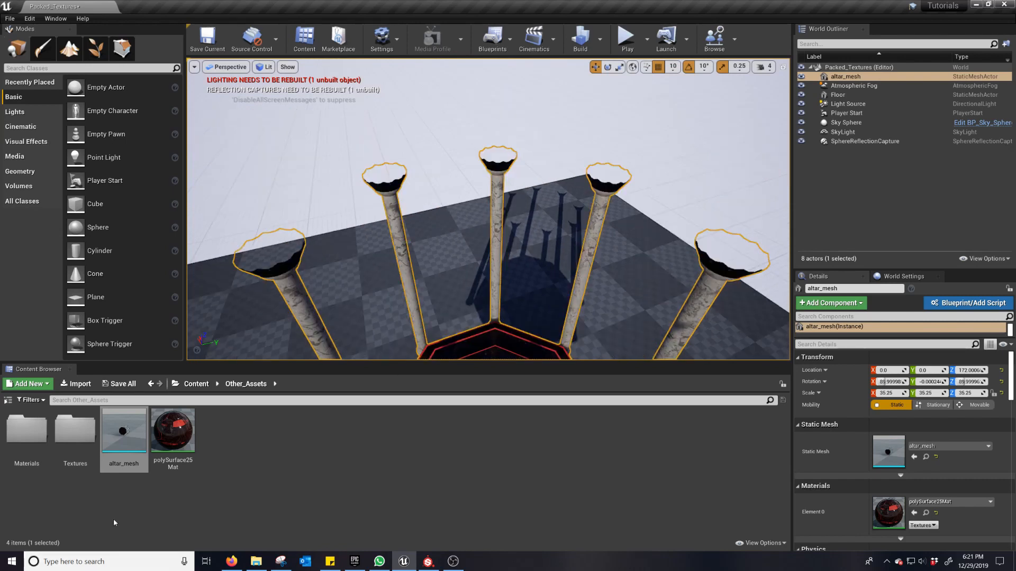
Step: Make the altar's polySurface25Mat material Two Sided, save it, and return to the level
double_click(173, 431)
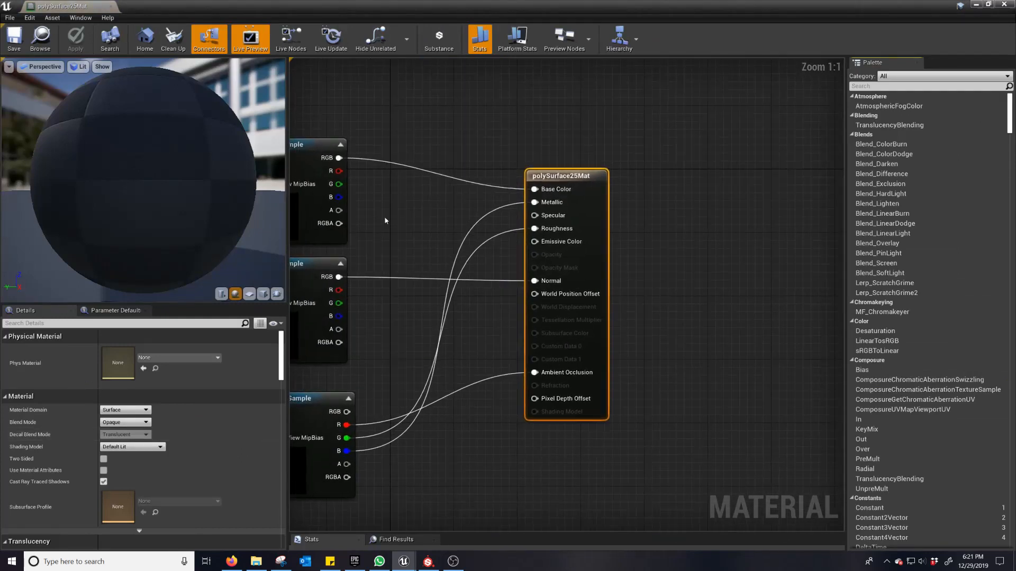
scroll(405, 228, down, 1)
right_drag(415, 233, 567, 218)
right_drag(346, 294, 413, 278)
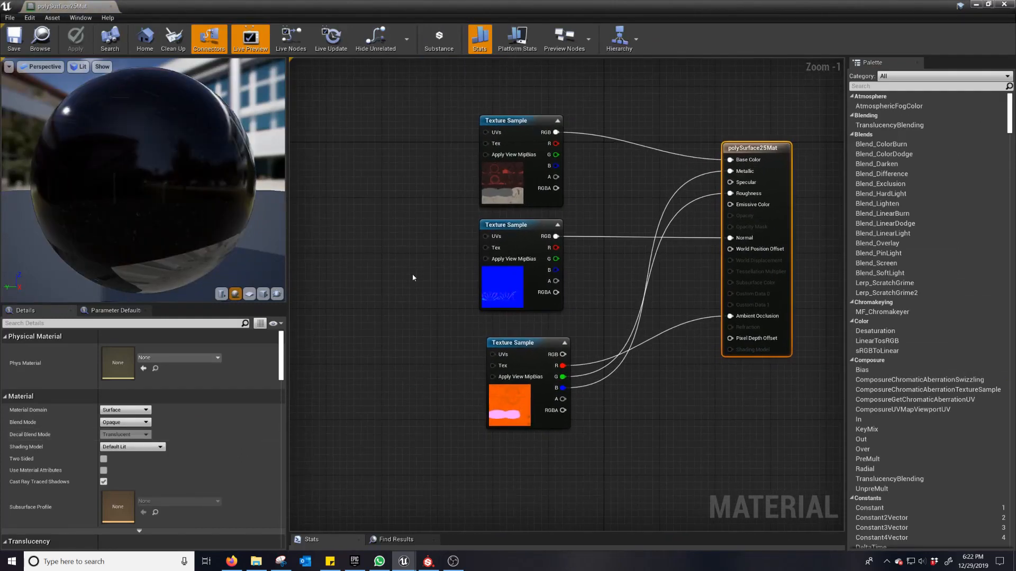
scroll(214, 438, down, 2)
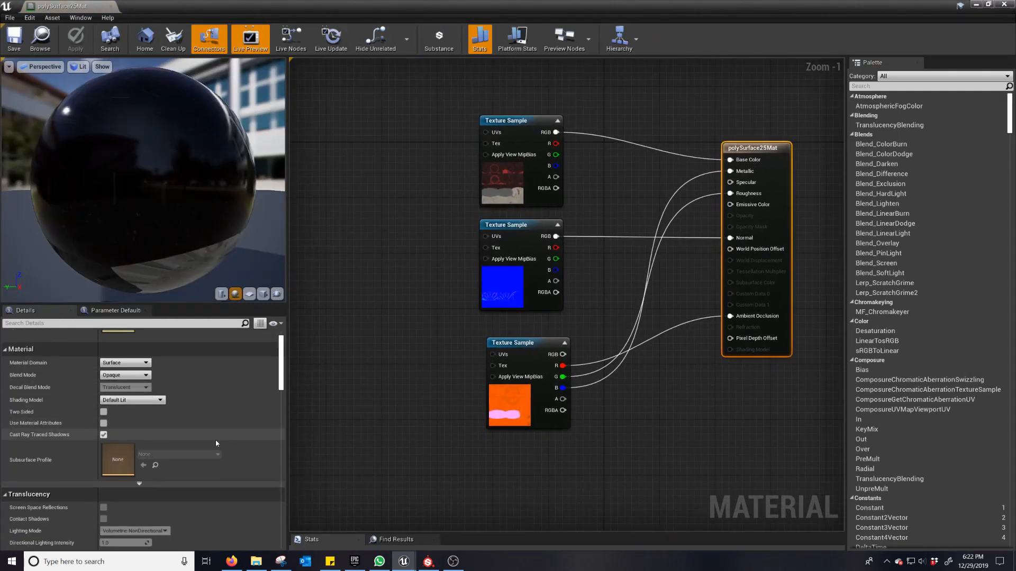
scroll(216, 447, down, 5)
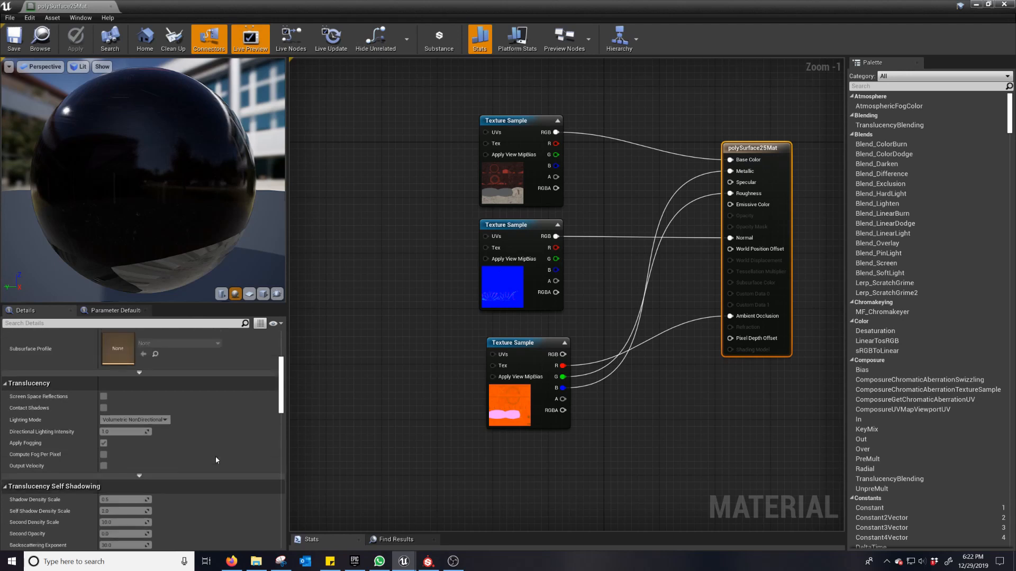
scroll(216, 460, up, 3)
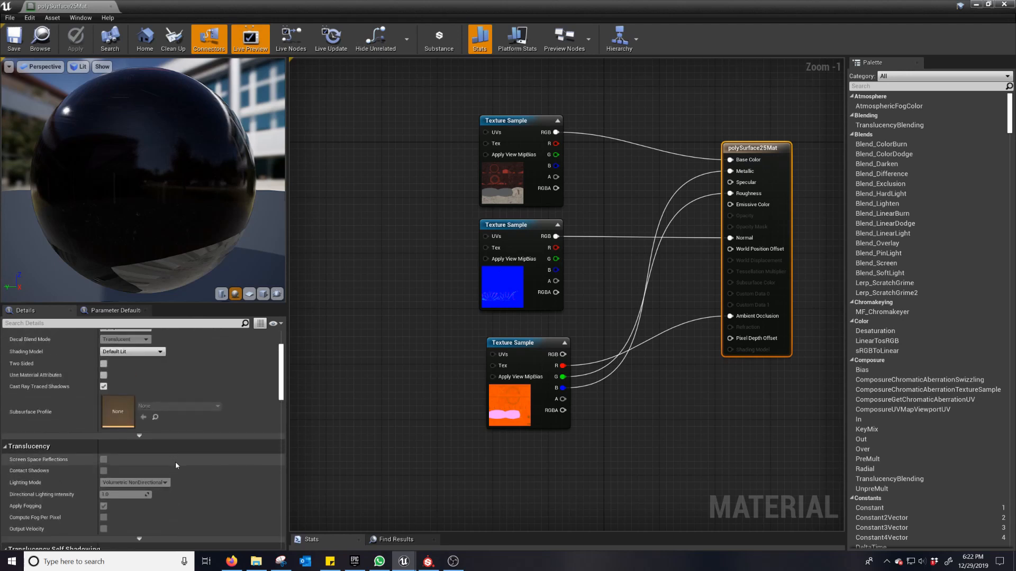
click(104, 364)
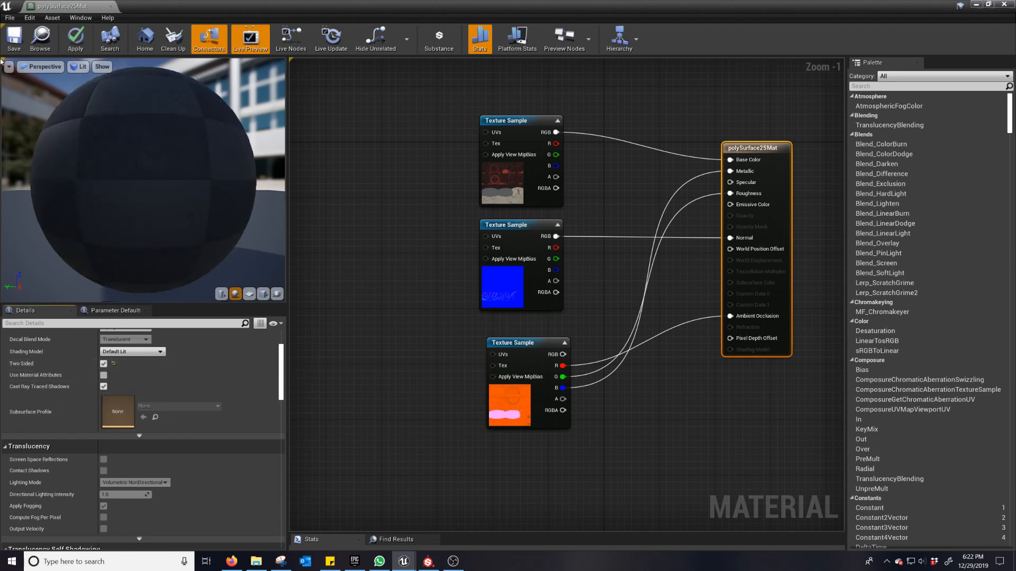
click(15, 42)
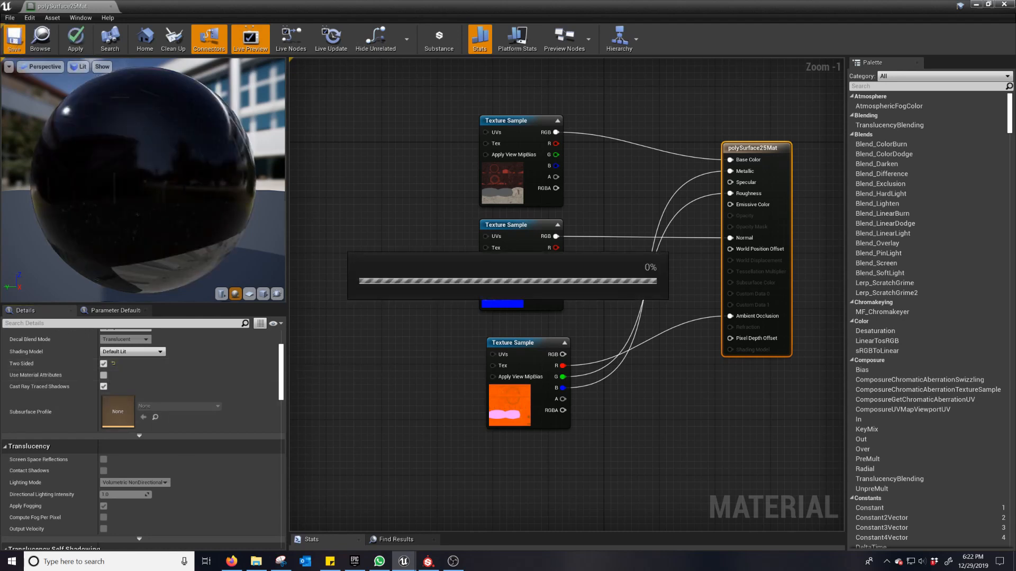
click(975, 5)
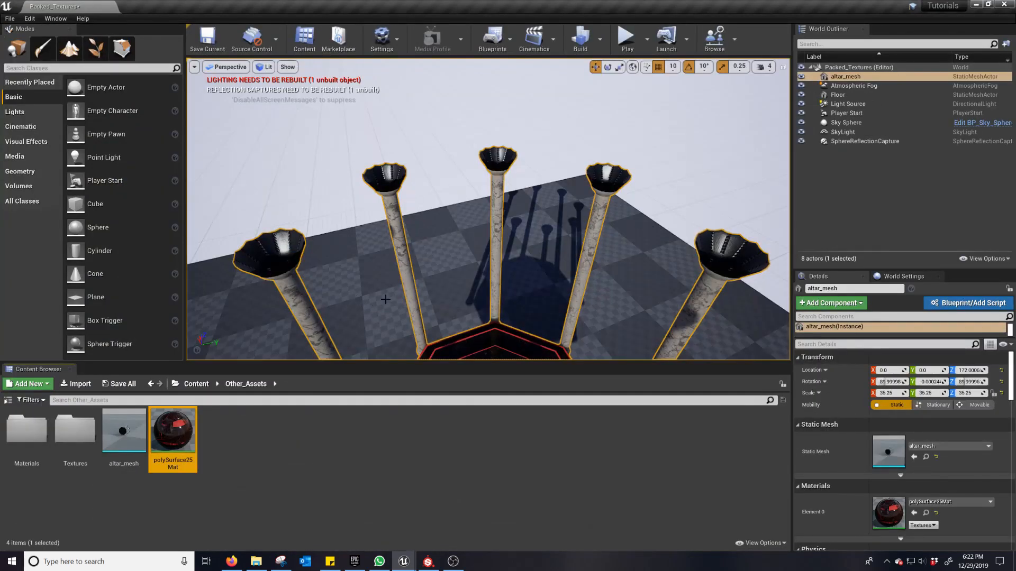
Step: Examine the inner faces of the altar's column tops in the level, and view the whole altar from a distance
right_drag(385, 300, 390, 303)
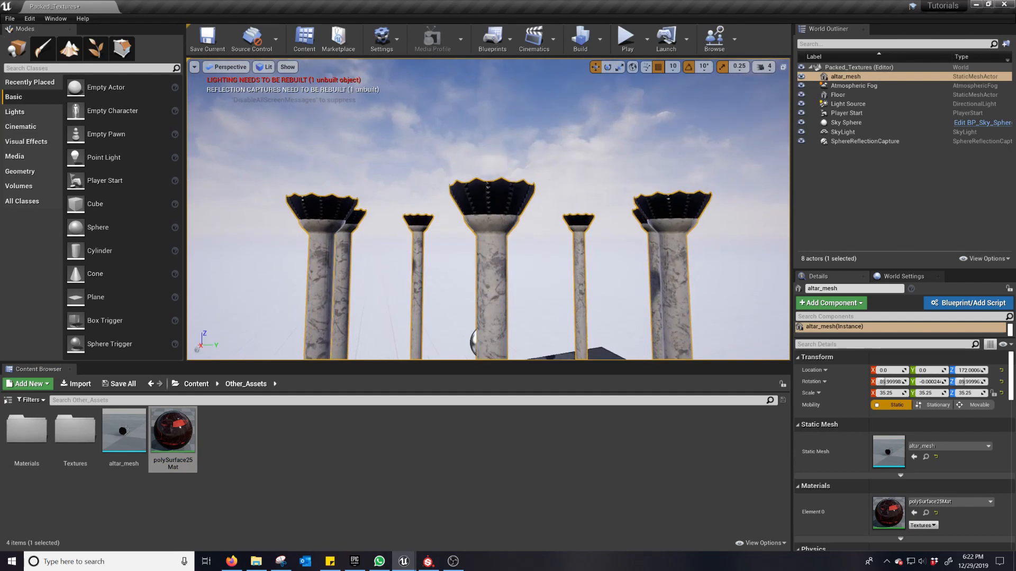
key(w)
right_drag(512, 295, 512, 295)
key(s)
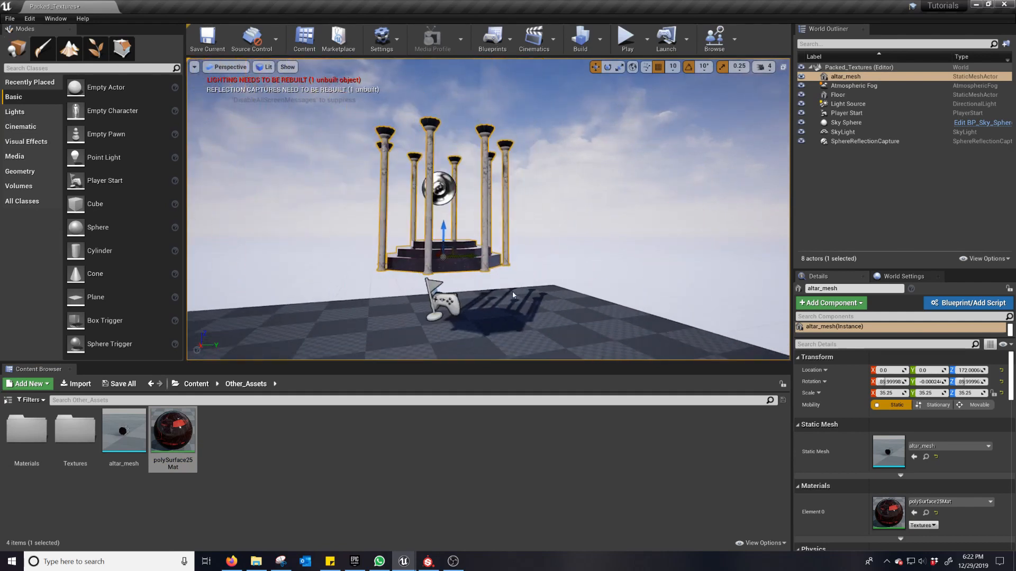